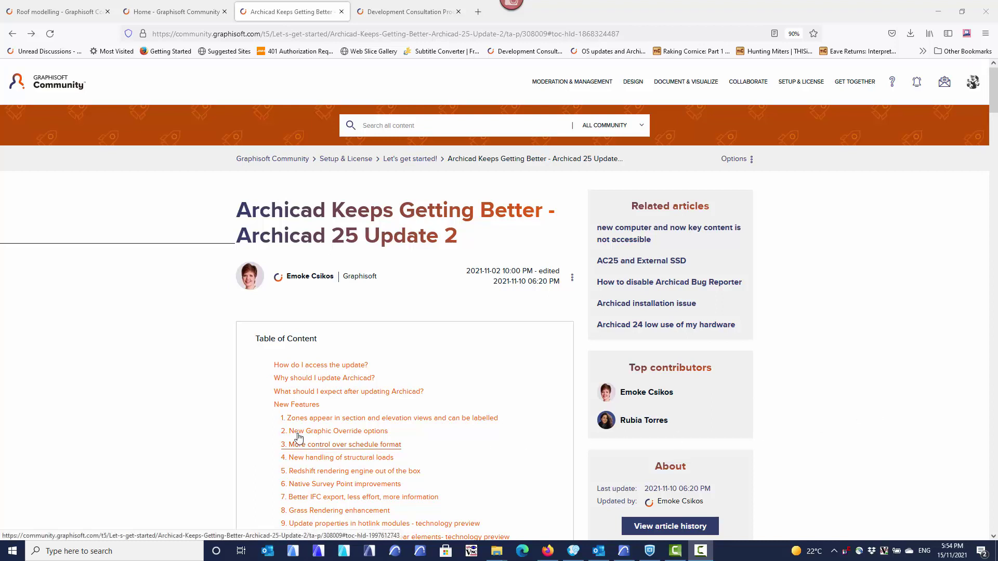
Step: Scroll through the Archicad 25 Update 2 article and its list of new features
{"action": "scroll", "coordinate": [289, 429], "scroll_direction": "down", "scroll_amount": 3}
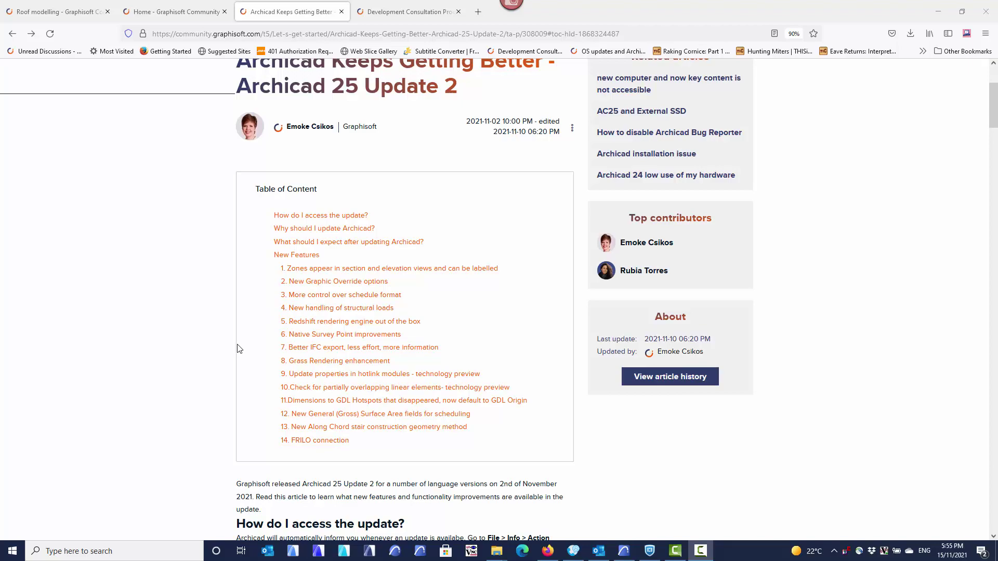
{"action": "scroll", "coordinate": [268, 381], "scroll_direction": "down", "scroll_amount": 10}
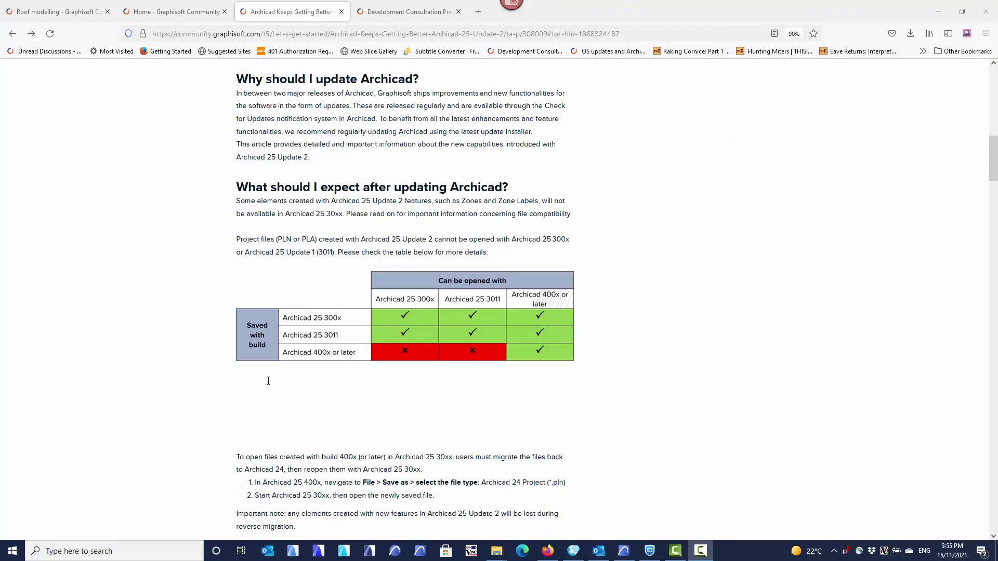
{"action": "scroll", "coordinate": [268, 381], "scroll_direction": "up", "scroll_amount": 10}
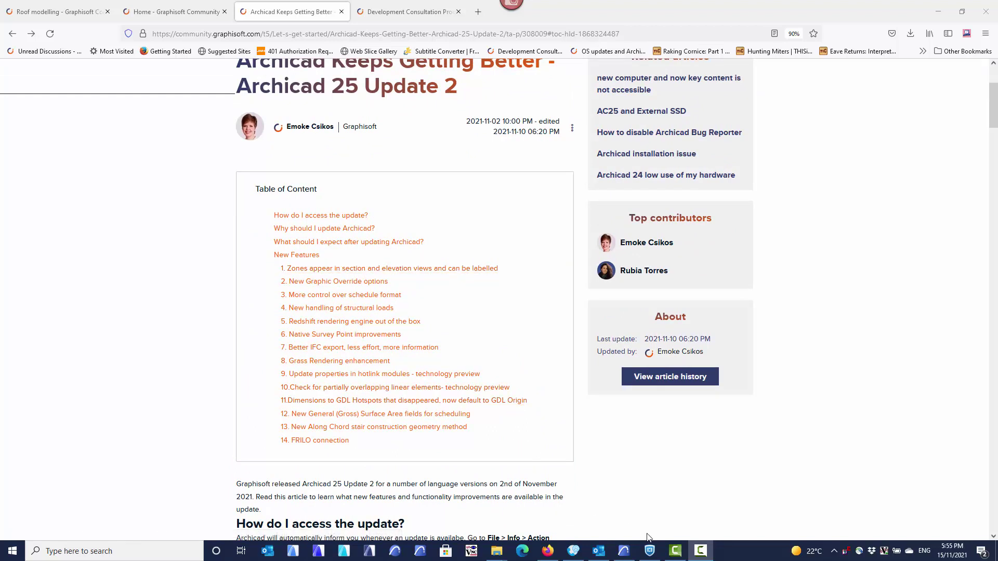
{"action": "left_click", "coordinate": [624, 550]}
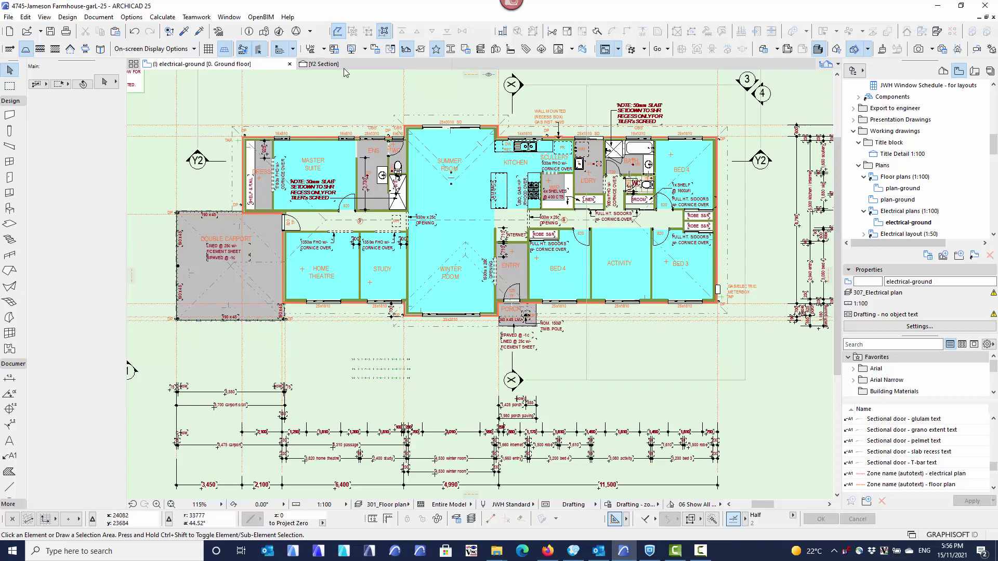
Step: Apply the Drafting - zone colours model view options with Show Zone Stamps turned off
{"action": "left_click", "coordinate": [337, 50]}
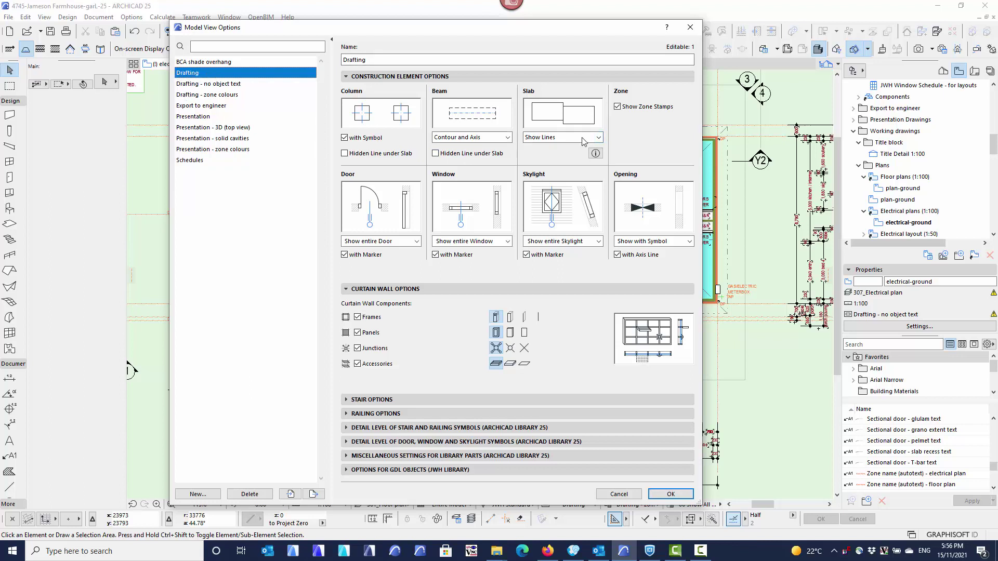
{"action": "left_click", "coordinate": [617, 107]}
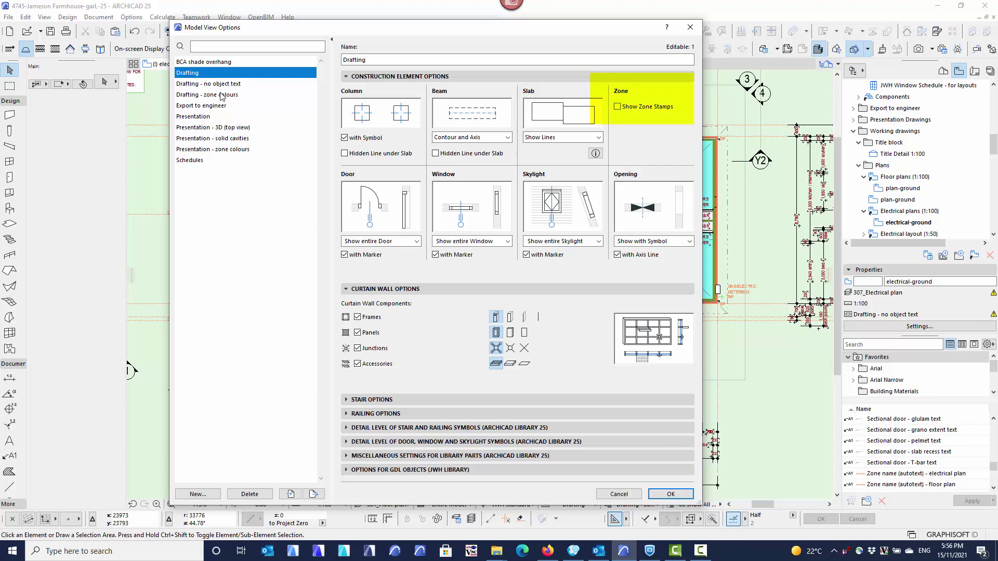
{"action": "left_click", "coordinate": [221, 95]}
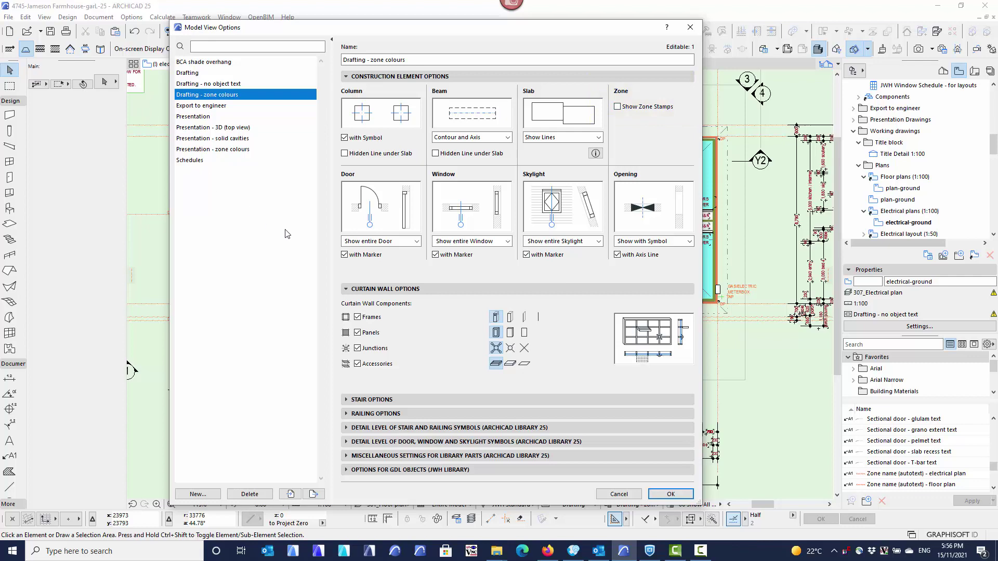
{"action": "left_click", "coordinate": [671, 494]}
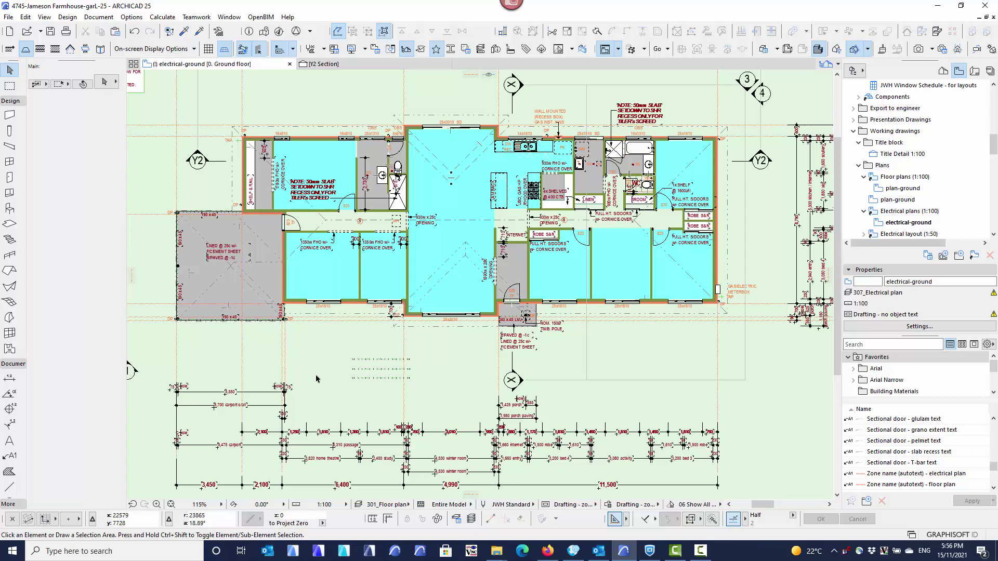
Step: Activate the Label tool and load the Zone name (autotext) - floor plan favourite
{"action": "left_click", "coordinate": [10, 456]}
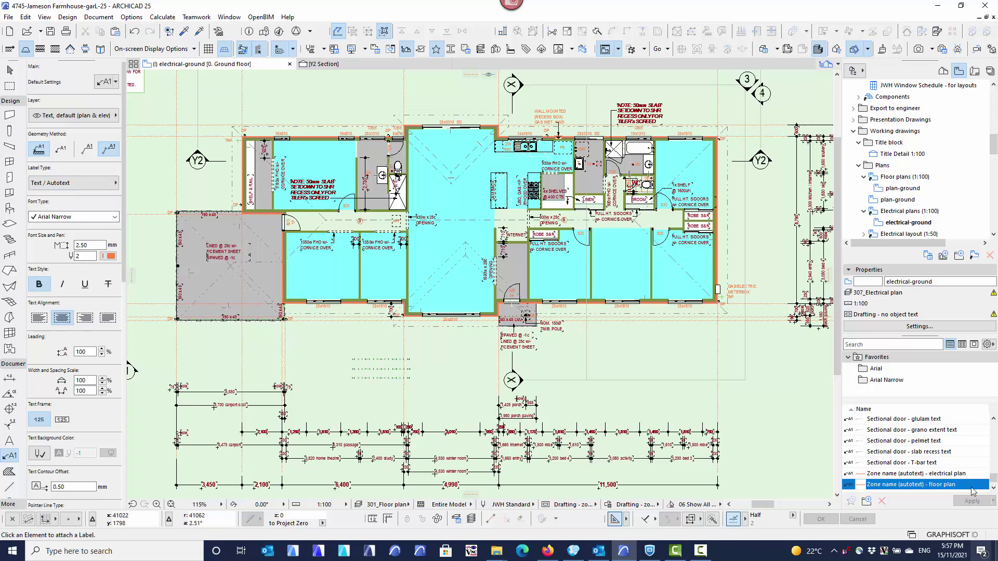
{"action": "scroll", "coordinate": [906, 469], "scroll_direction": "down", "scroll_amount": 1}
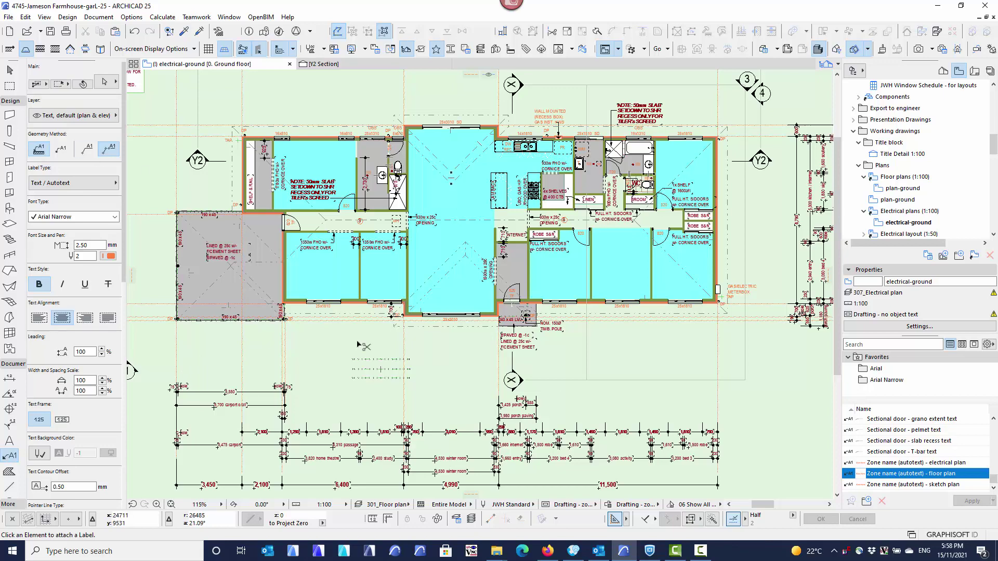
Step: Select all 20 zones and label them via Document Extras > Label Selected Elements
{"action": "left_click", "coordinate": [9, 349]}
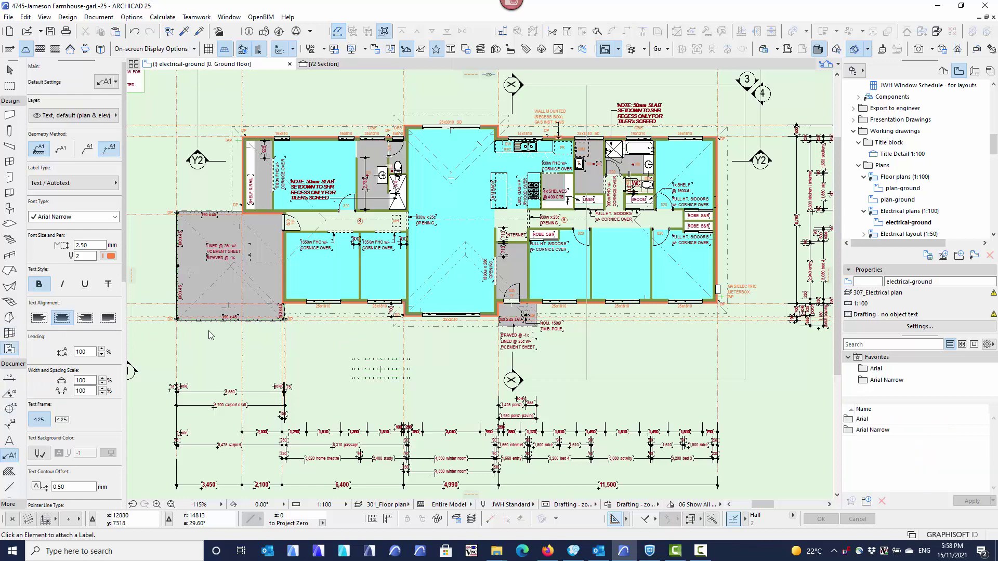
{"action": "key", "text": "ctrl+a"}
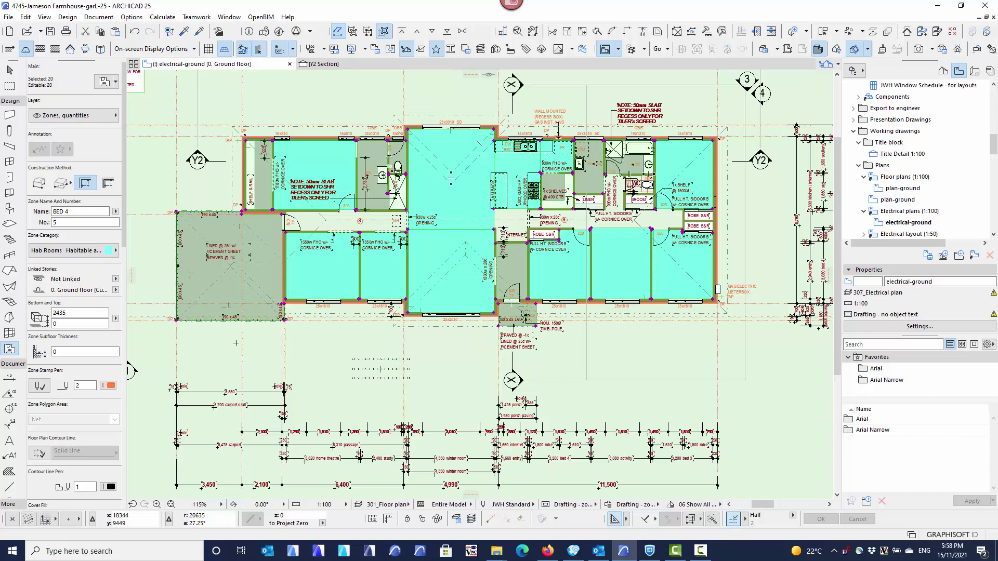
{"action": "left_click", "coordinate": [99, 17]}
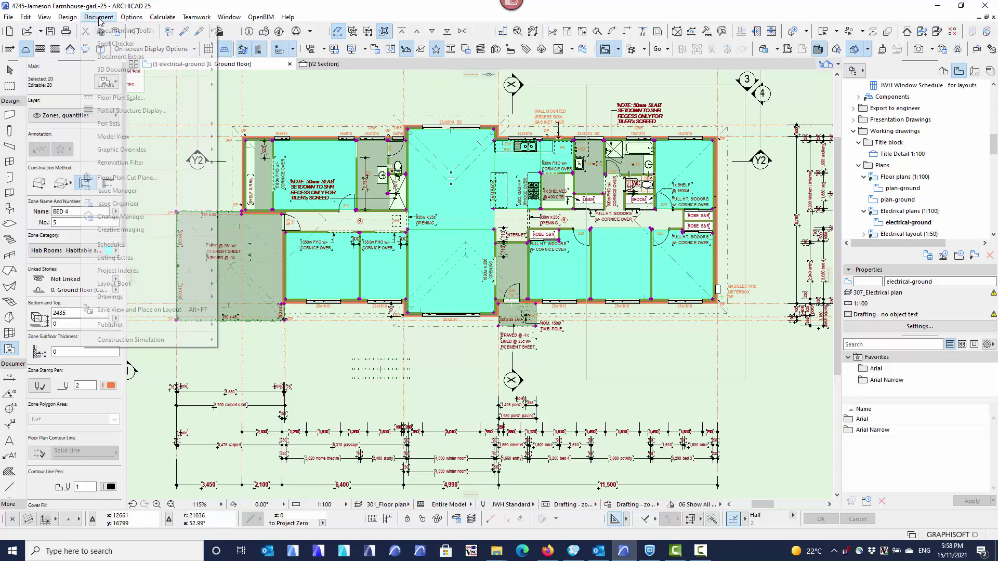
{"action": "mouse_move", "coordinate": [120, 58]}
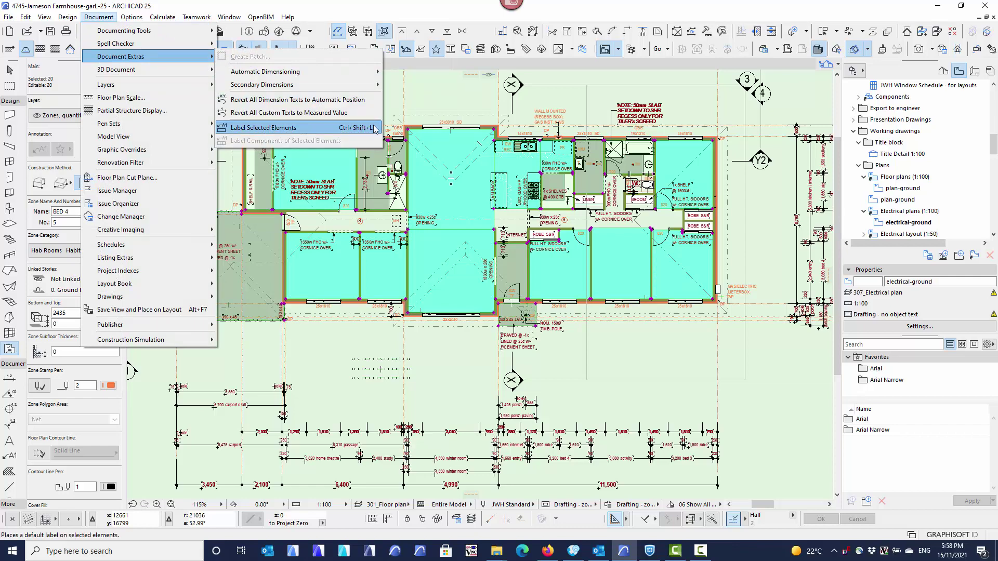
{"action": "left_click", "coordinate": [336, 343]}
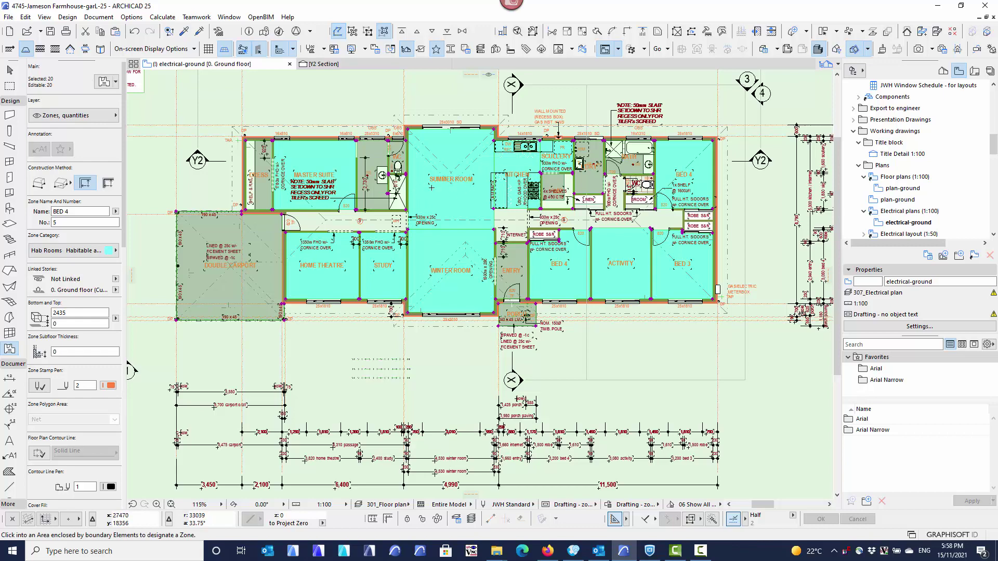
Step: Drag the KITCHEN zone label a little higher inside the kitchen, then deselect it
{"action": "left_click", "coordinate": [10, 69]}
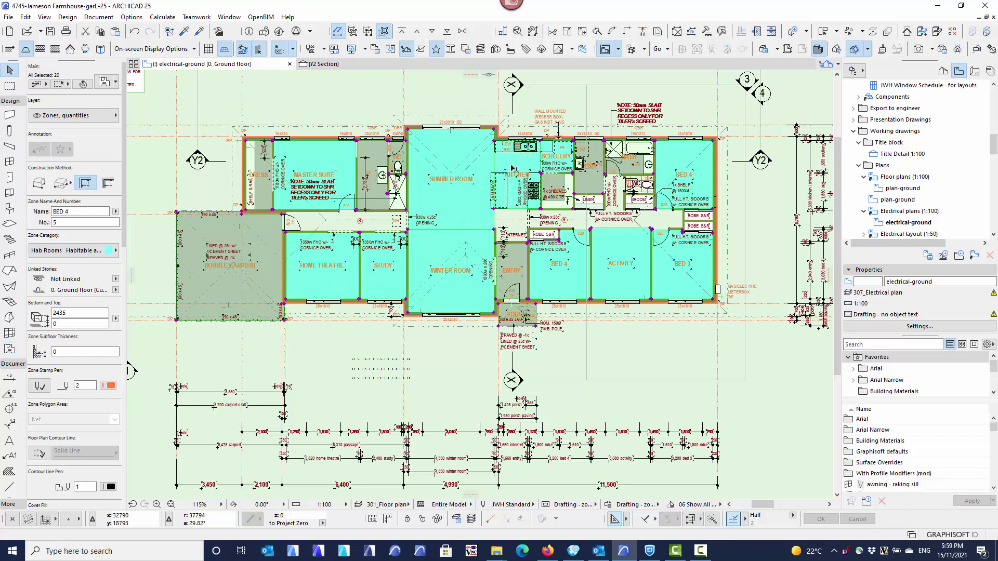
{"action": "key", "text": "Escape"}
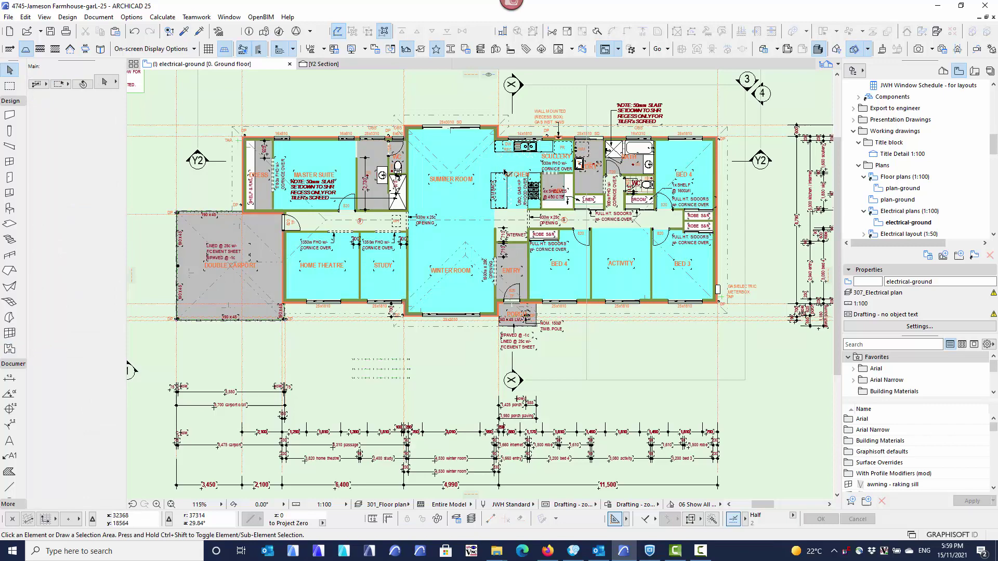
{"action": "left_click", "coordinate": [511, 174]}
{"action": "left_click_drag", "start_coordinate": [518, 176], "coordinate": [507, 163]}
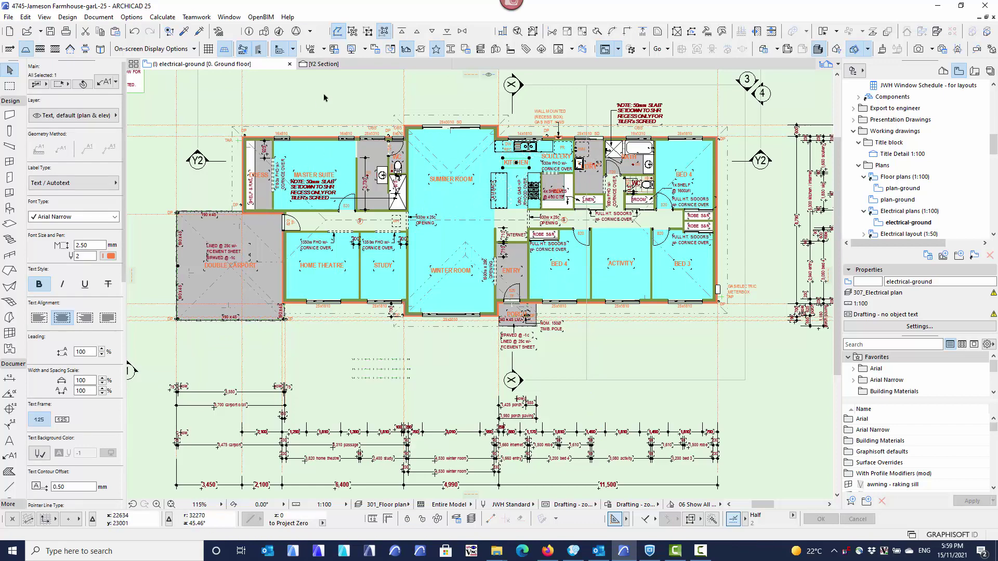
{"action": "left_click", "coordinate": [355, 107]}
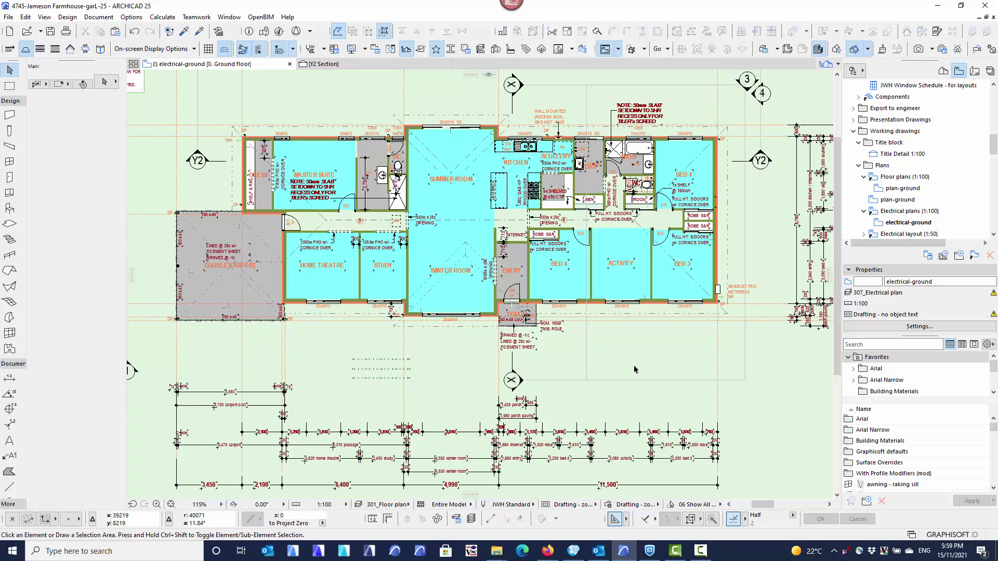
Step: Open the Y2 Section and uncheck Hide Zones on Section-type views in Legacy preferences
{"action": "left_click", "coordinate": [361, 65]}
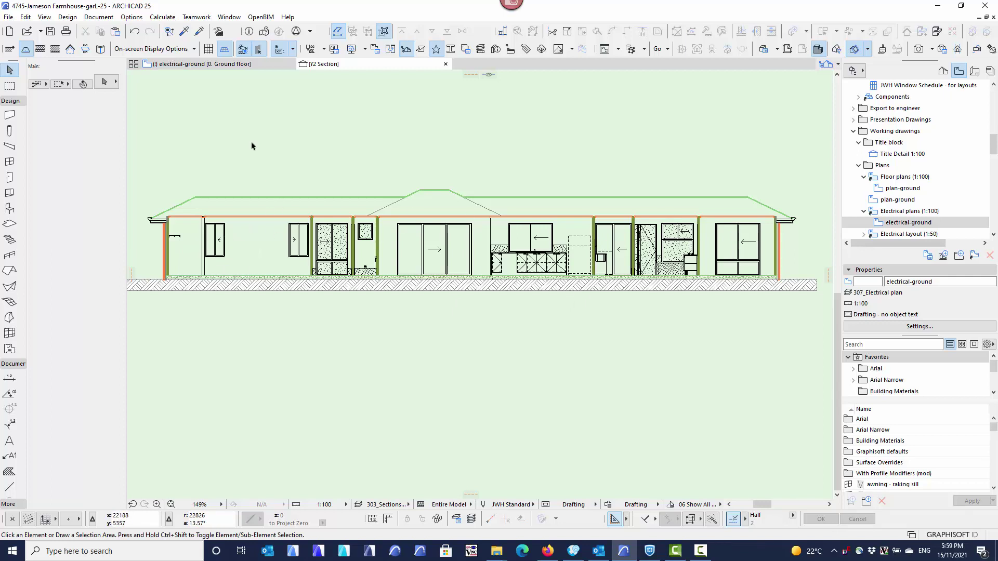
{"action": "left_click", "coordinate": [132, 16]}
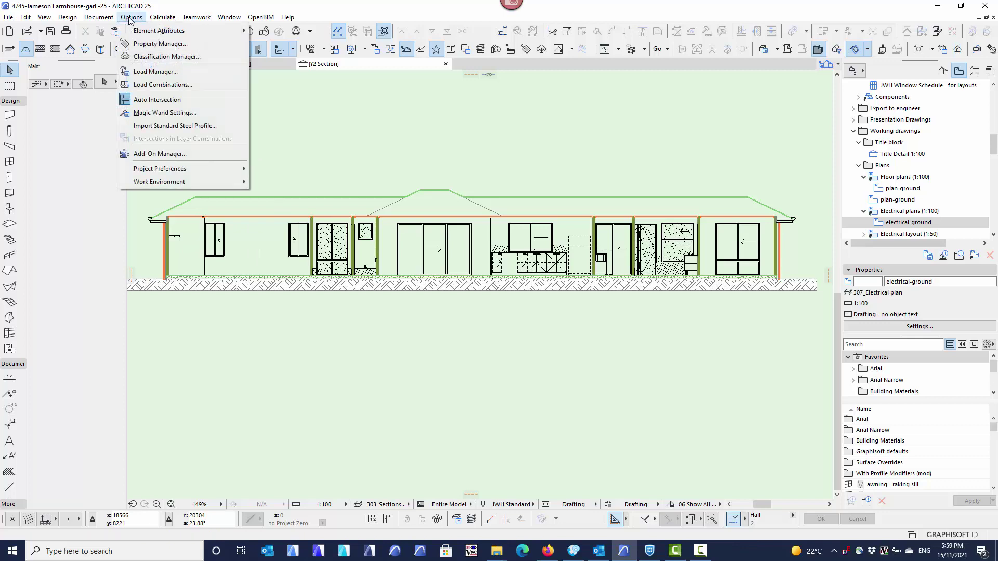
{"action": "mouse_move", "coordinate": [164, 169]}
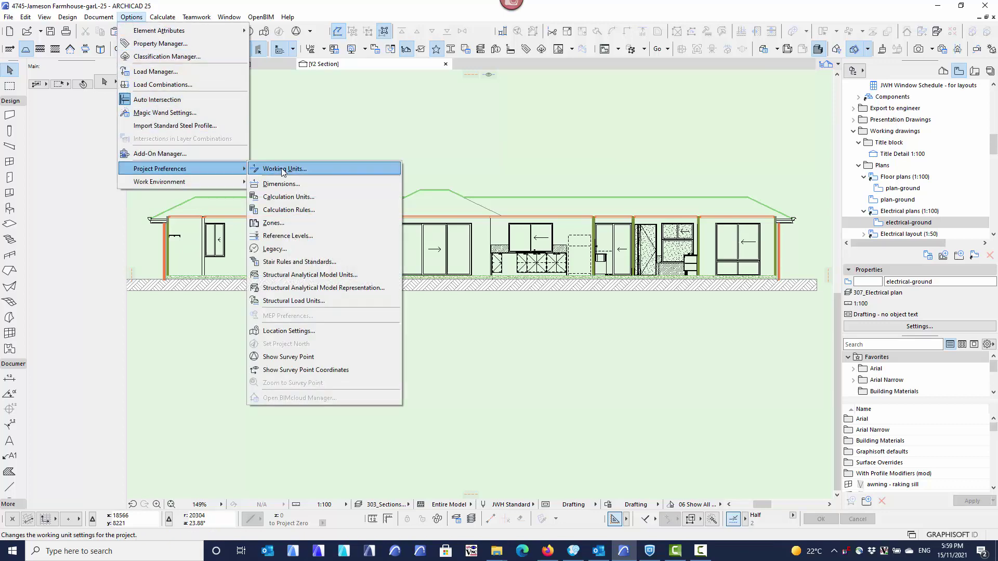
{"action": "left_click", "coordinate": [289, 249]}
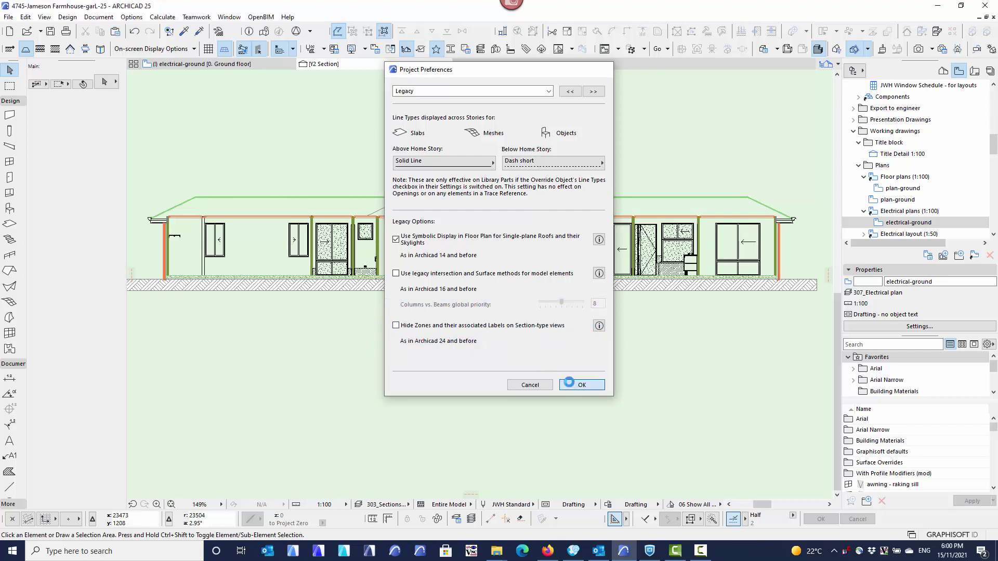
{"action": "left_click", "coordinate": [582, 384]}
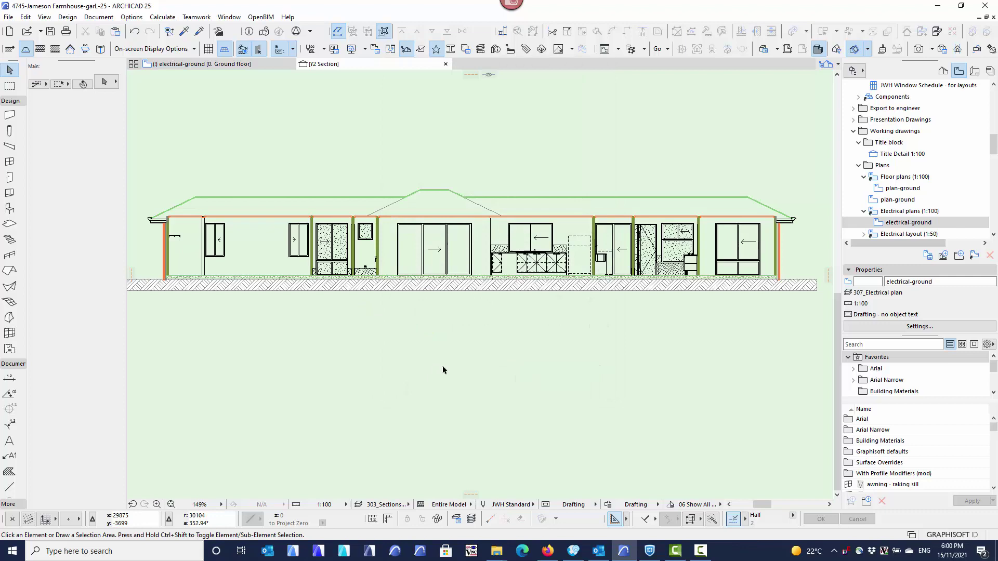
Step: Apply the 301_Floor plan layer combination to the Y2 Section
{"action": "left_click", "coordinate": [385, 505]}
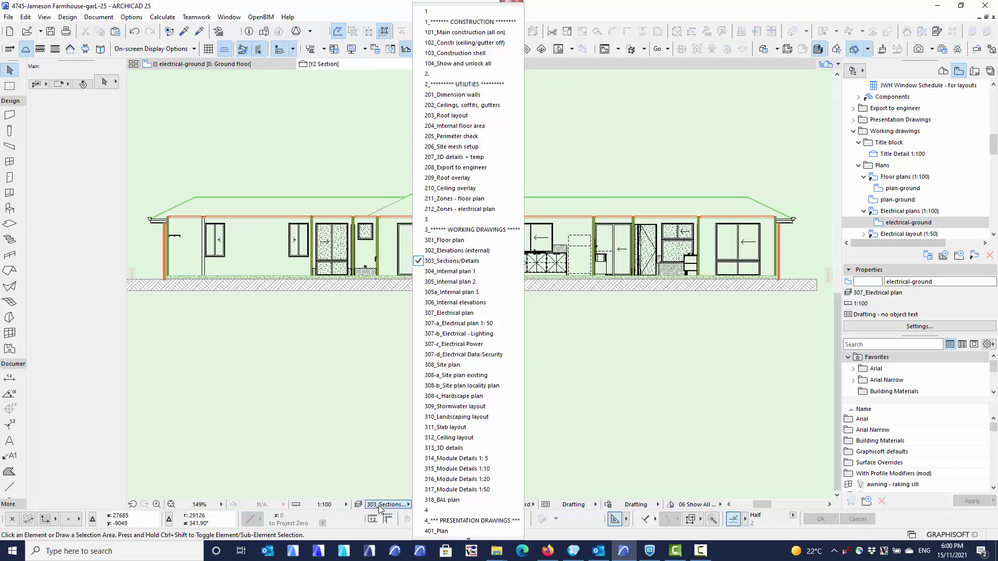
{"action": "left_click", "coordinate": [445, 240]}
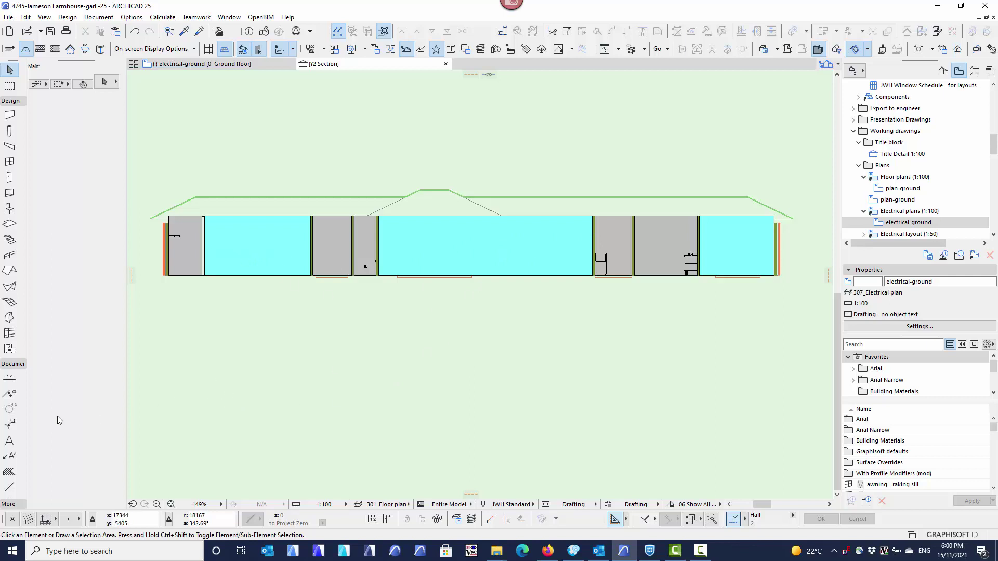
Step: Select all zones in the section, then nudge the MASTER SUITE label slightly higher
{"action": "left_click", "coordinate": [10, 349]}
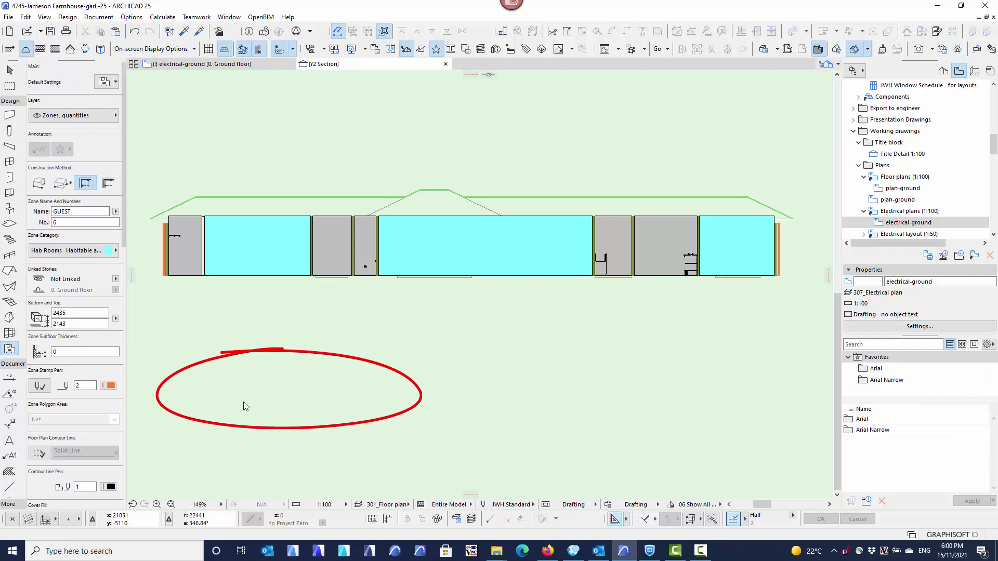
{"action": "key", "text": "ctrl+a"}
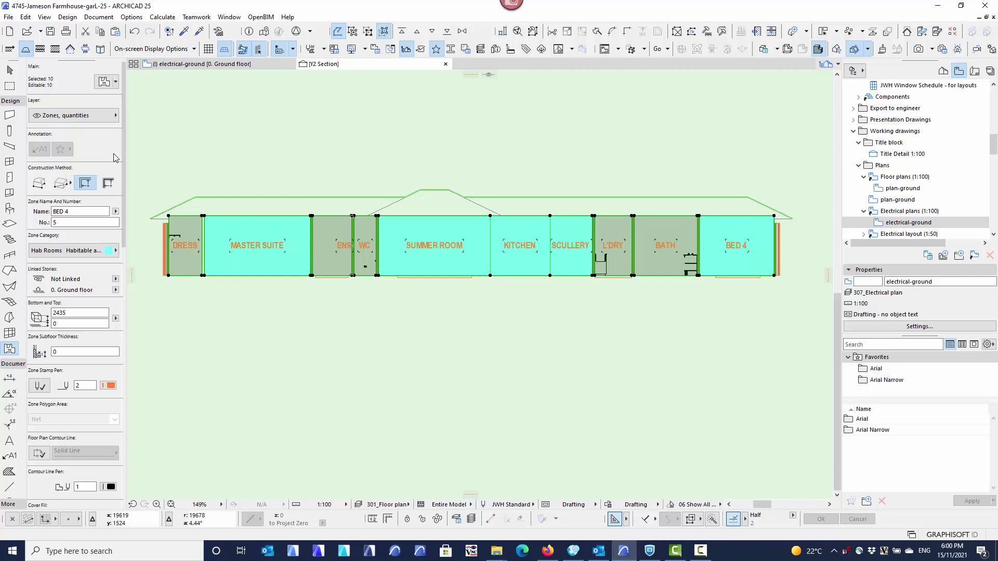
{"action": "left_click", "coordinate": [10, 70]}
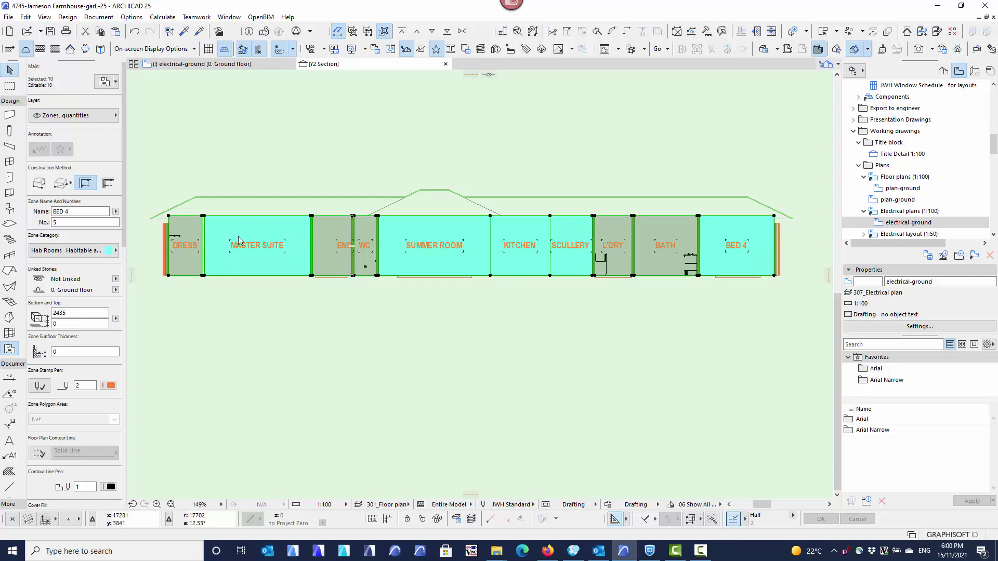
{"action": "left_click", "coordinate": [284, 245]}
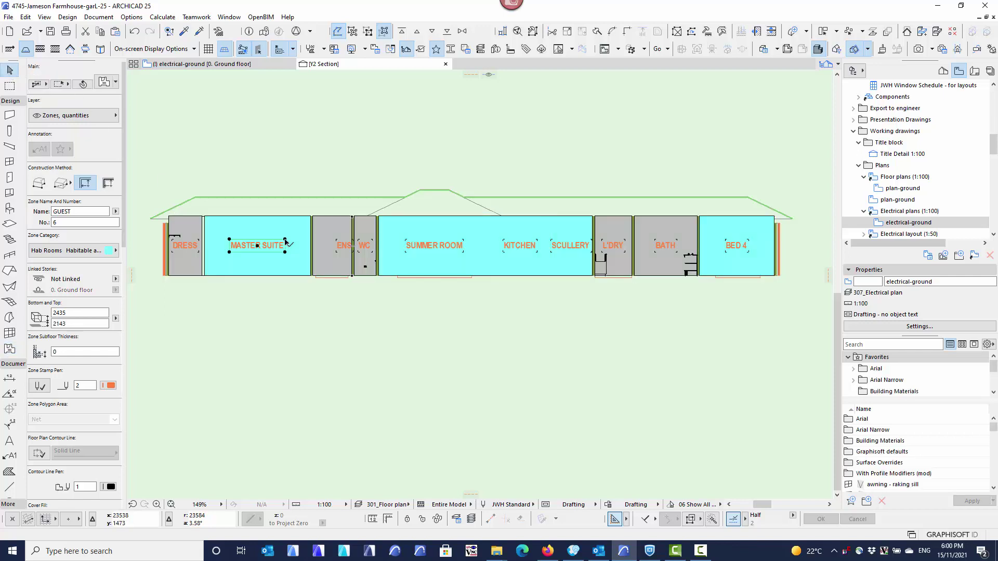
{"action": "left_click", "coordinate": [258, 246]}
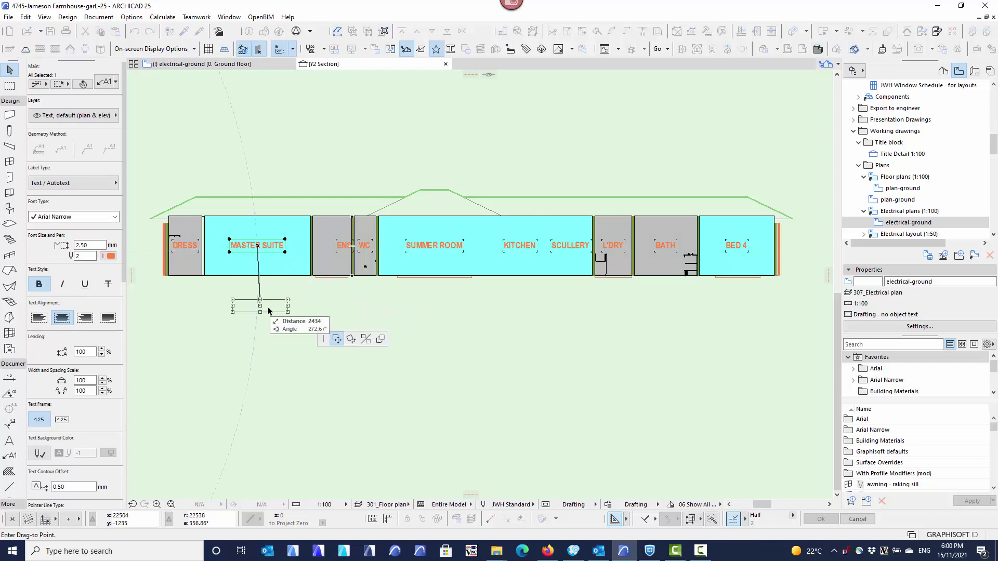
{"action": "left_click", "coordinate": [258, 244]}
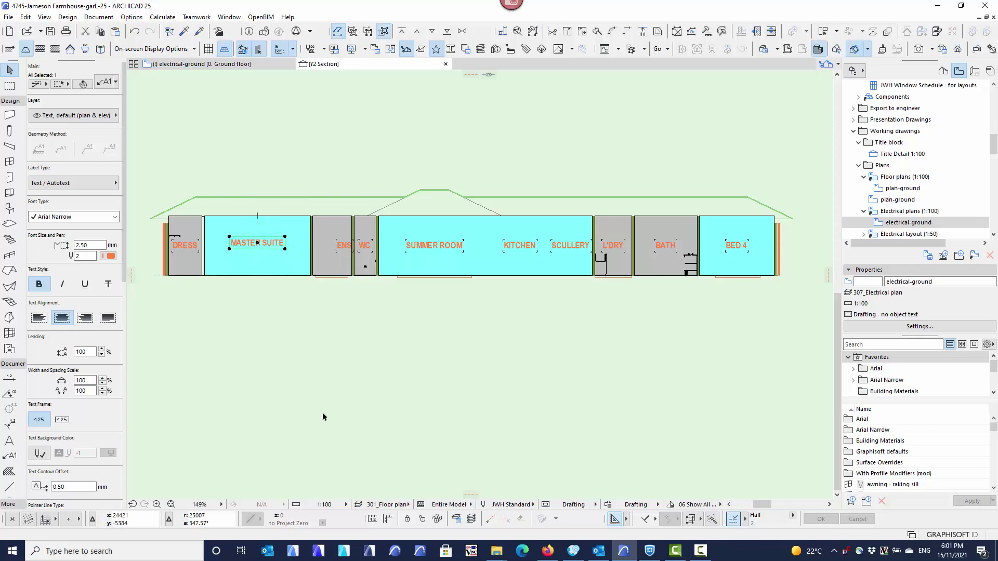
Step: Switch to the 303_Sections/Details layer combination and inspect the MASTER SUITE and SUMMER ROOM labels
{"action": "left_click", "coordinate": [387, 504]}
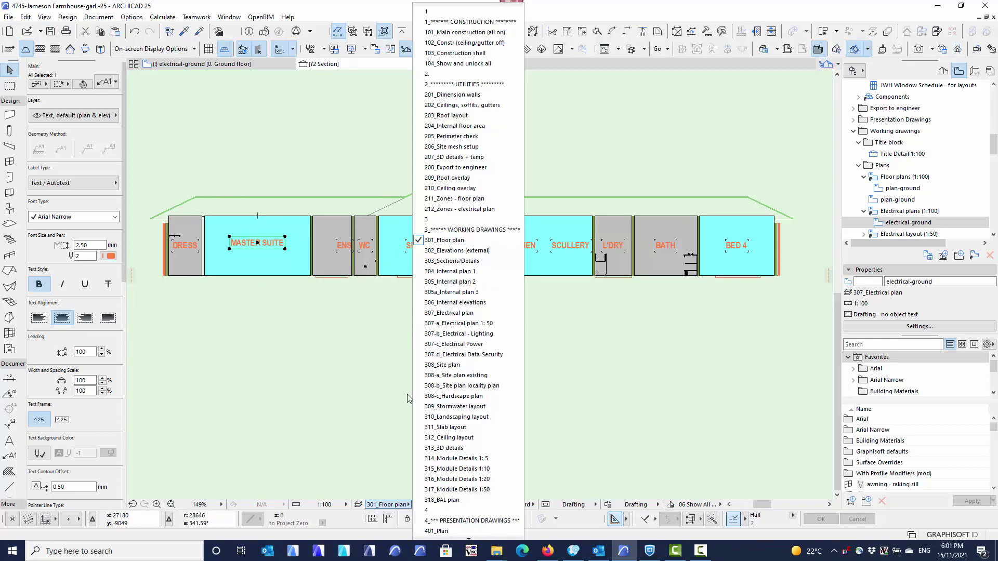
{"action": "left_click", "coordinate": [450, 261]}
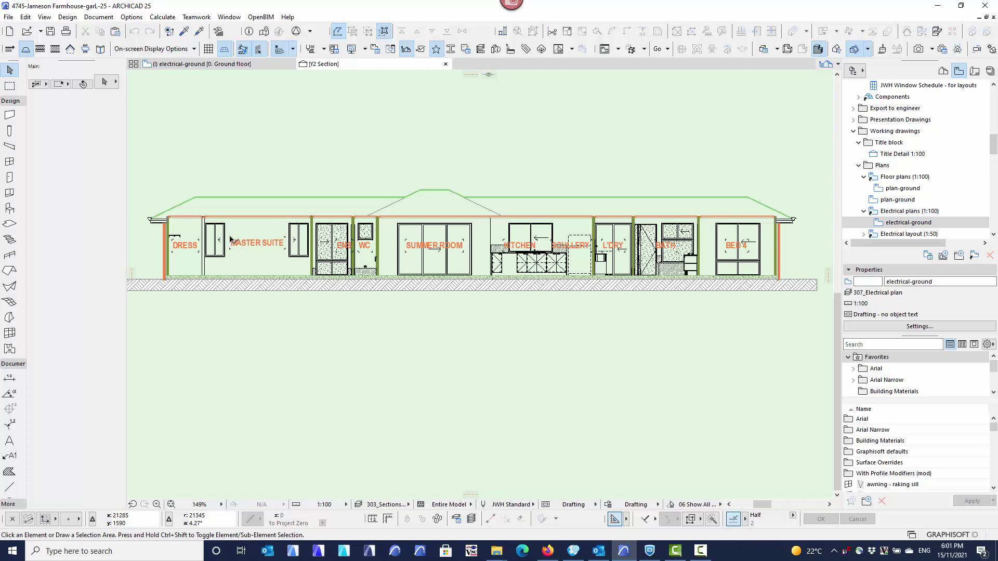
{"action": "left_click", "coordinate": [230, 240]}
{"action": "scroll", "coordinate": [65, 432], "scroll_direction": "down", "scroll_amount": 5}
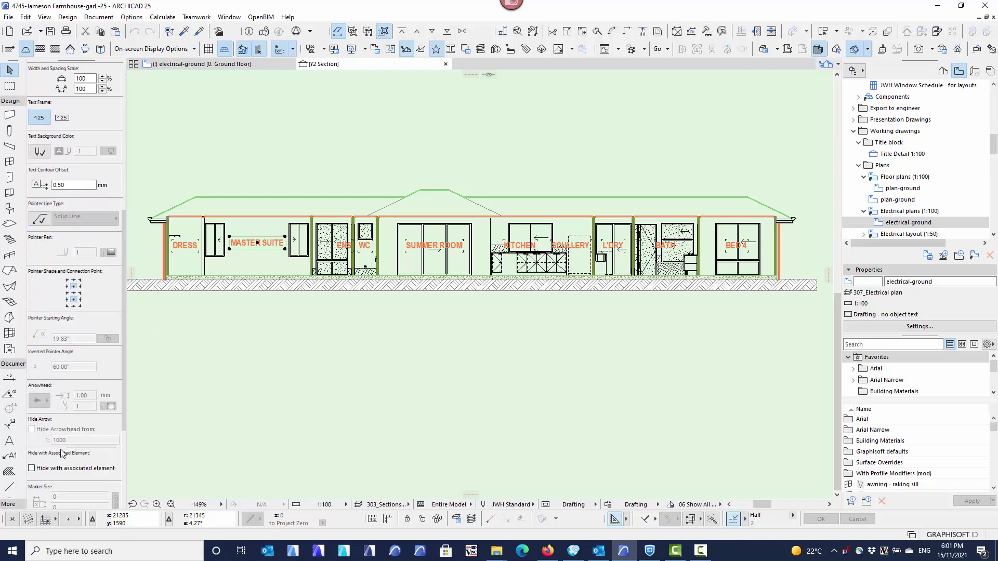
{"action": "scroll", "coordinate": [61, 454], "scroll_direction": "down", "scroll_amount": 3}
{"action": "mouse_move", "coordinate": [69, 336]}
{"action": "left_mouse_down"}
{"action": "mouse_move", "coordinate": [20, 351]}
{"action": "mouse_move", "coordinate": [128, 359]}
{"action": "mouse_move", "coordinate": [96, 339]}
{"action": "mouse_move", "coordinate": [63, 337]}
{"action": "left_mouse_up"}
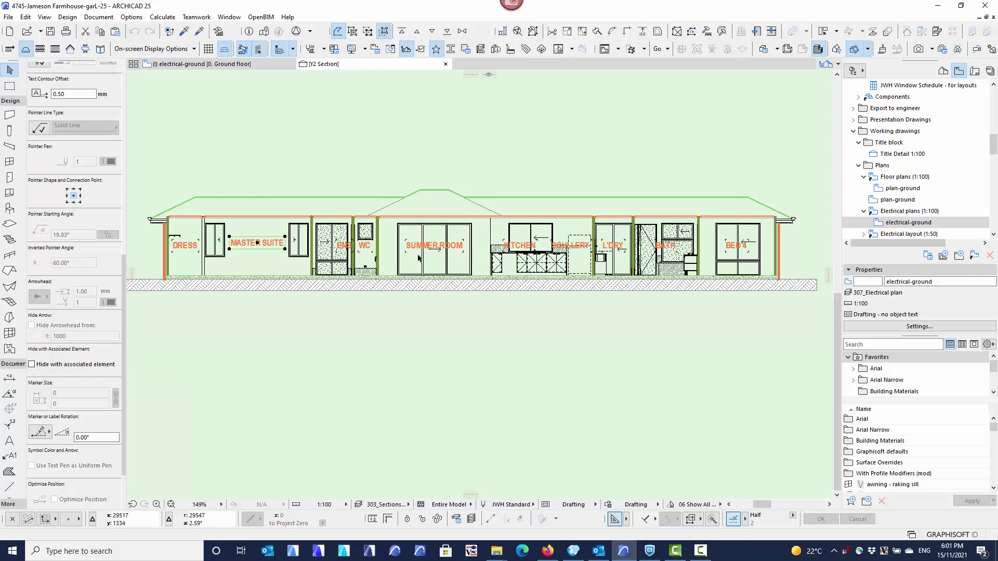
{"action": "left_click", "coordinate": [407, 242]}
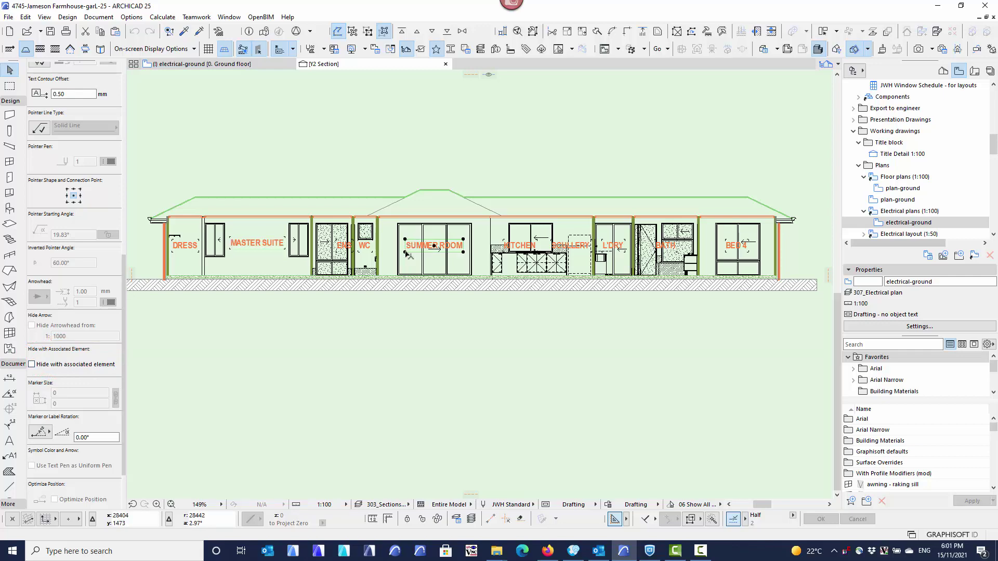
{"action": "scroll", "coordinate": [76, 319], "scroll_direction": "up", "scroll_amount": 10}
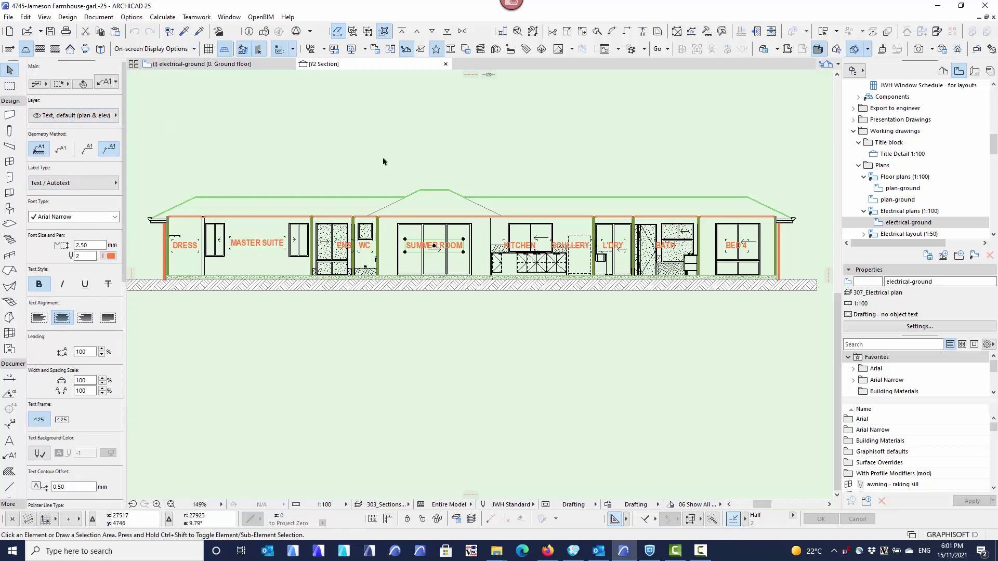
{"action": "key", "text": "Escape"}
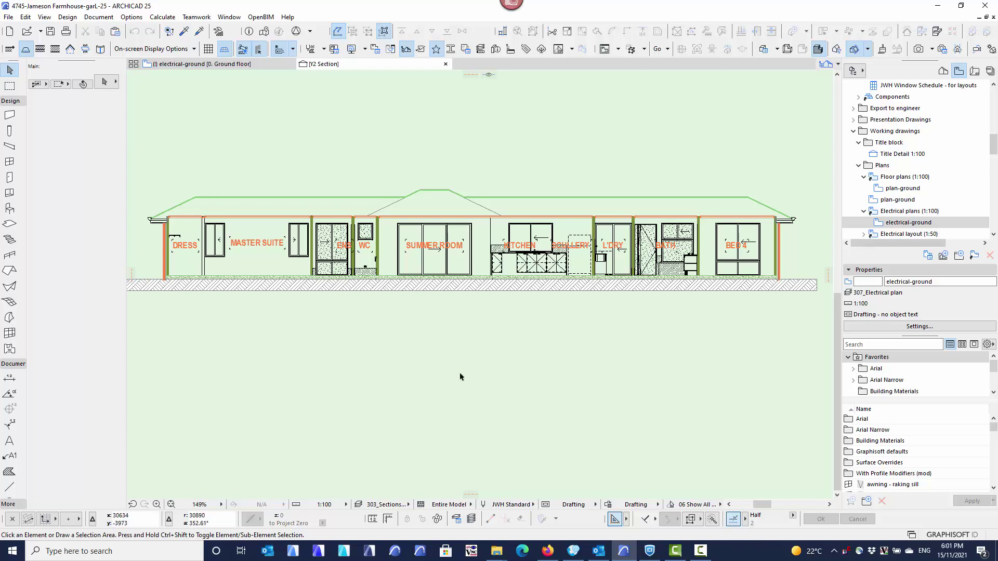
Step: Edit the fill background pen of the All Zone Fills - Transparent override rule
{"action": "left_click", "coordinate": [608, 506]}
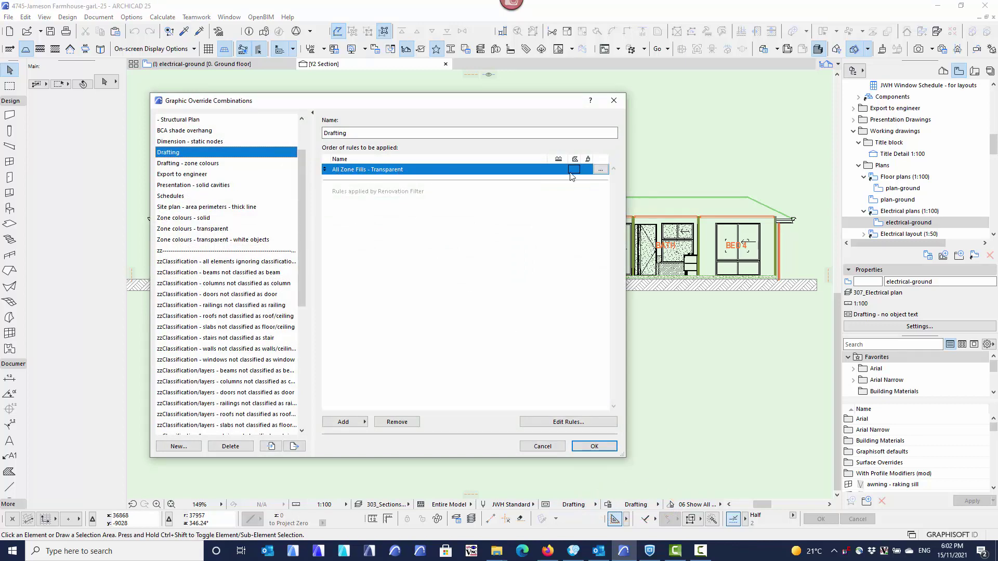
{"action": "left_click", "coordinate": [602, 170]}
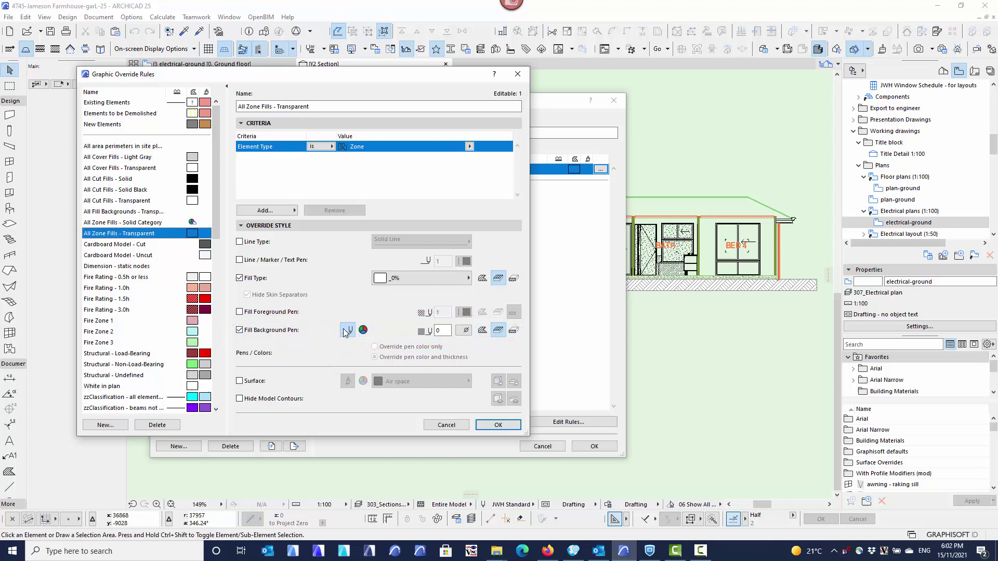
{"action": "left_click", "coordinate": [443, 330]}
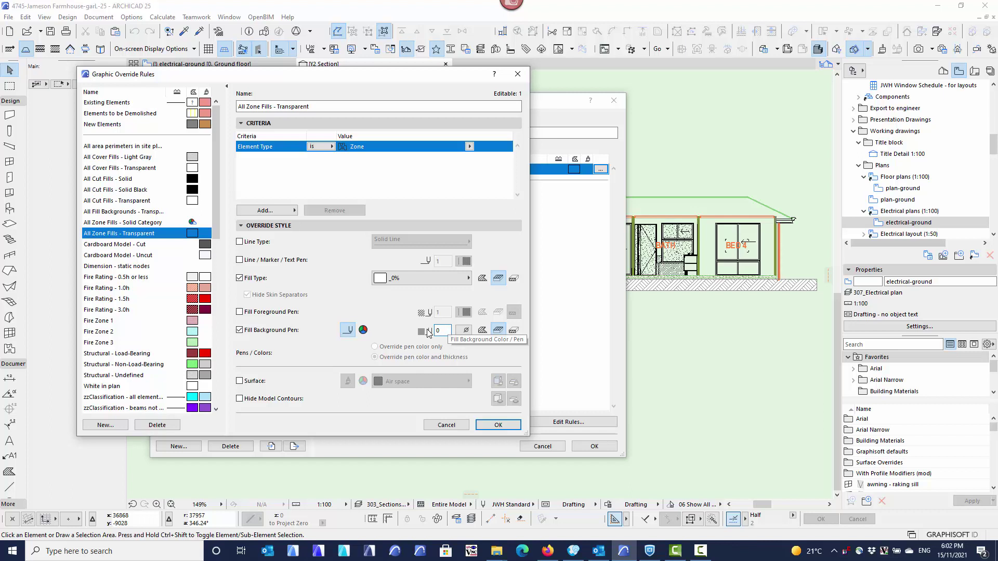
{"action": "left_click", "coordinate": [464, 331]}
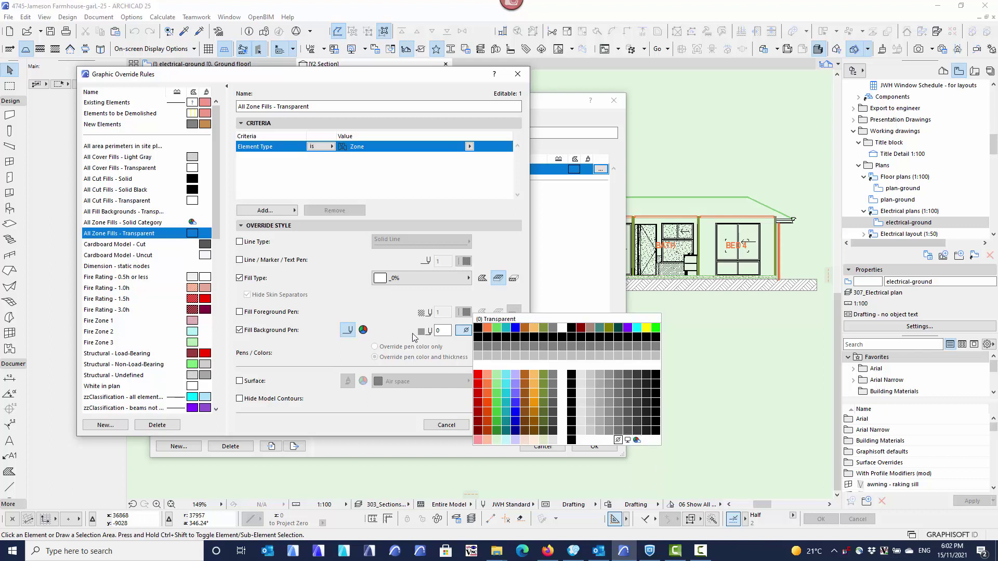
{"action": "left_click", "coordinate": [373, 330]}
Step: Set the zone fill background pen to a custom light green (RGB 118, 226, 71)
{"action": "left_click", "coordinate": [363, 330]}
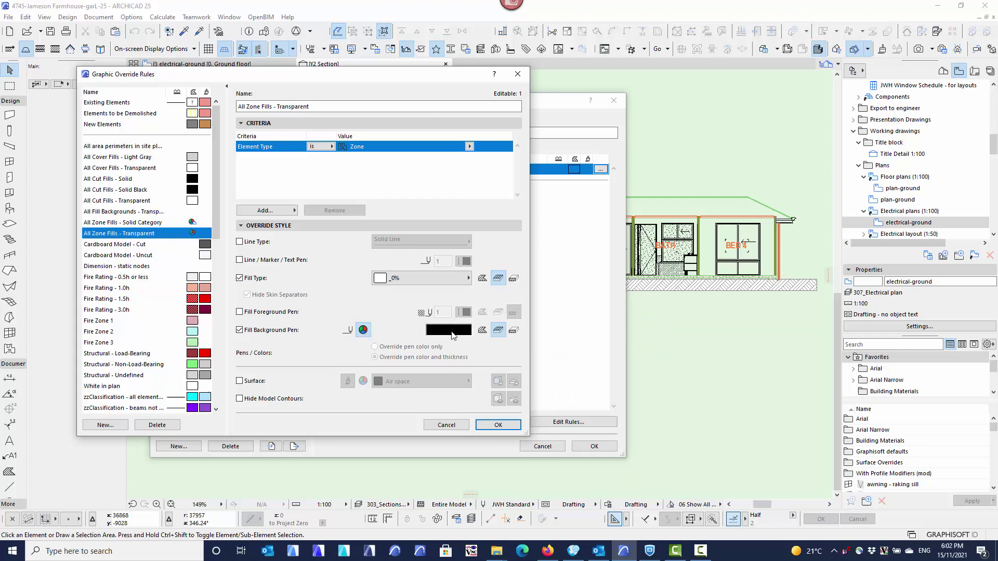
{"action": "left_click", "coordinate": [451, 331]}
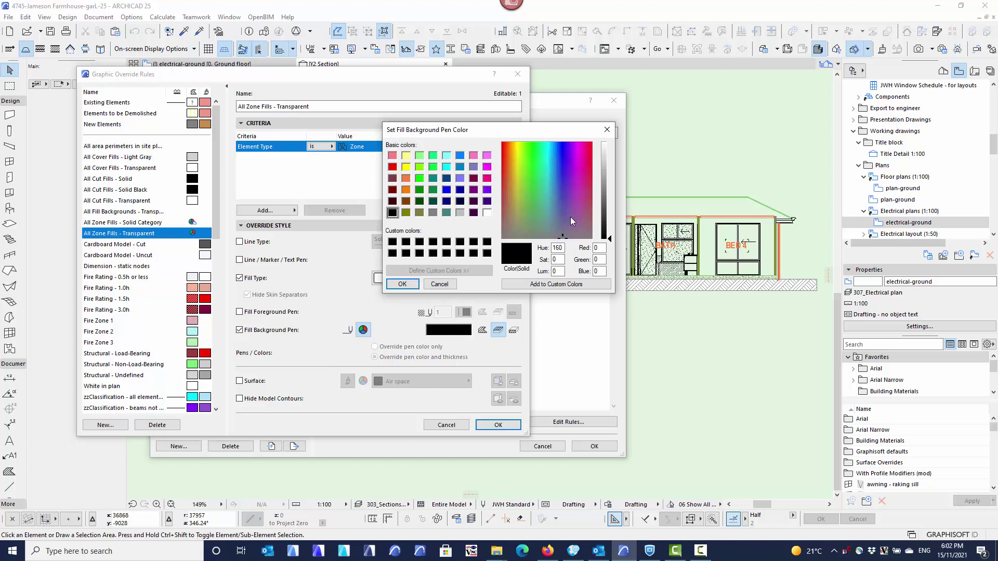
{"action": "left_click", "coordinate": [558, 202]}
{"action": "left_click_drag", "start_coordinate": [610, 243], "coordinate": [608, 185]}
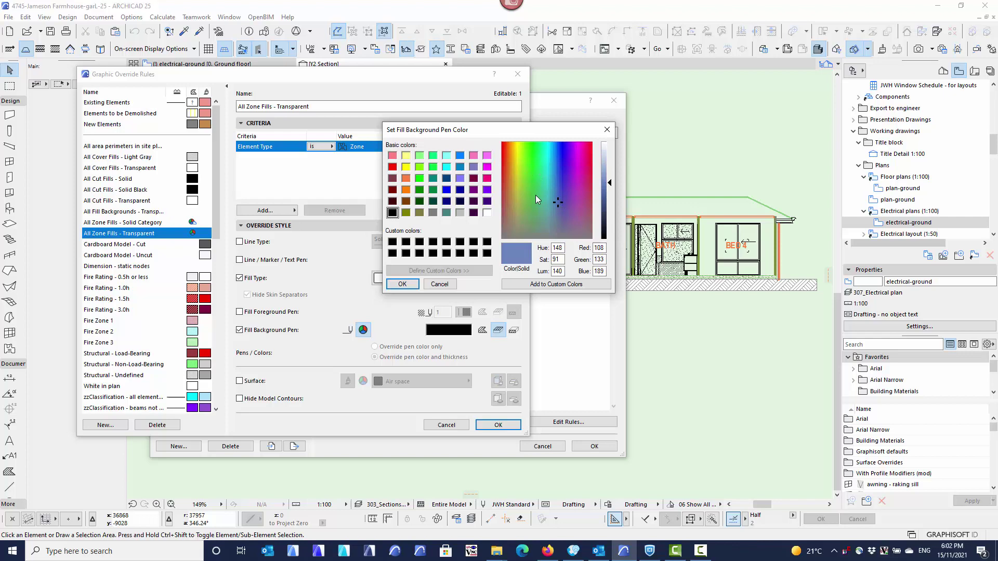
{"action": "left_click_drag", "start_coordinate": [536, 195], "coordinate": [529, 170]}
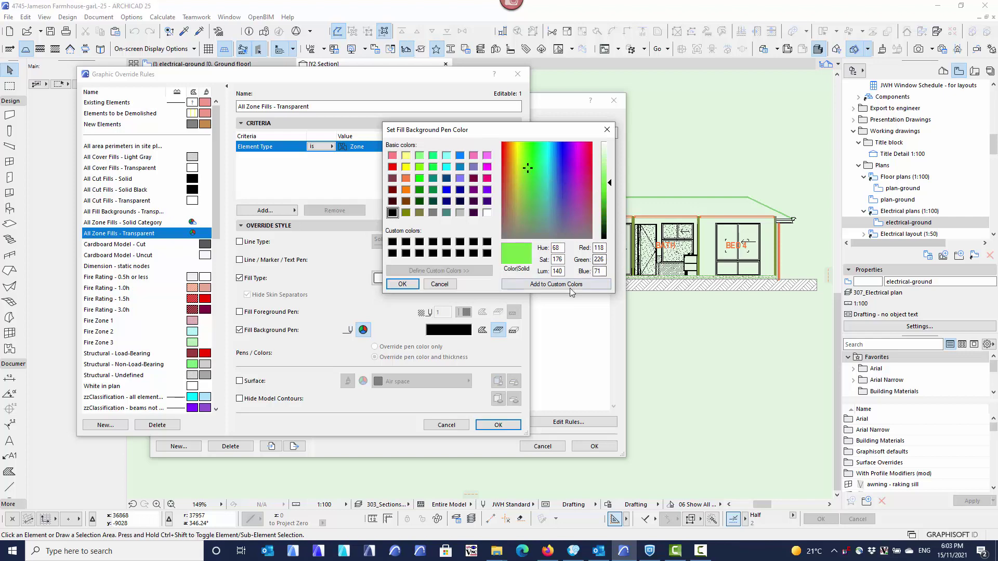
{"action": "left_click", "coordinate": [403, 284]}
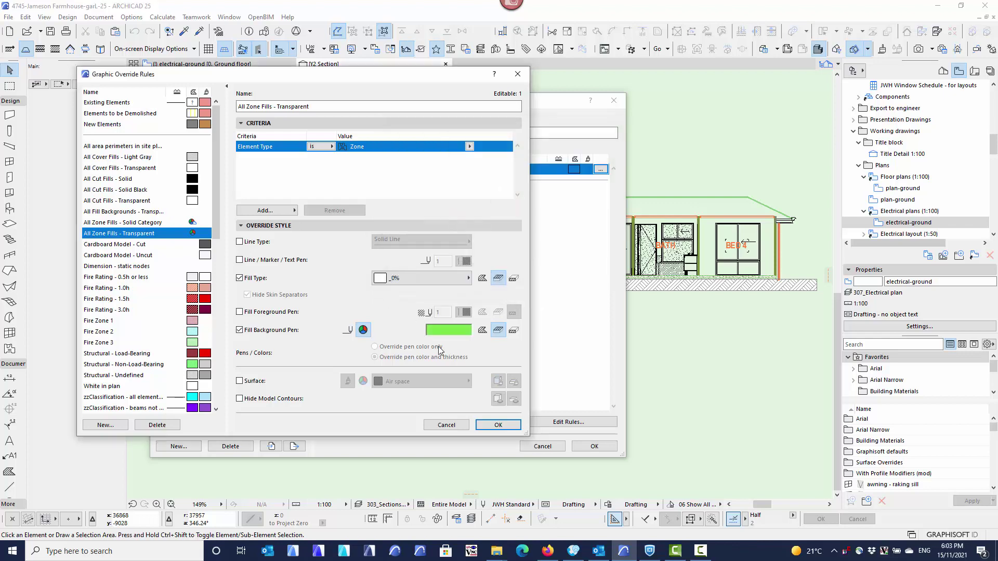
Step: Turn on the zones' surface override and set it to a plain blue colour
{"action": "left_click", "coordinate": [240, 381]}
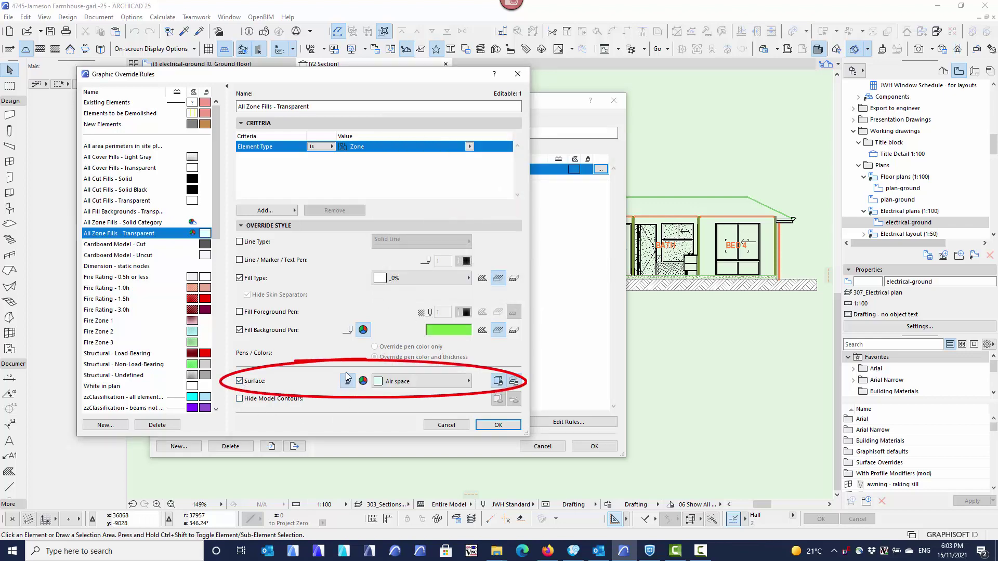
{"action": "left_click", "coordinate": [404, 384]}
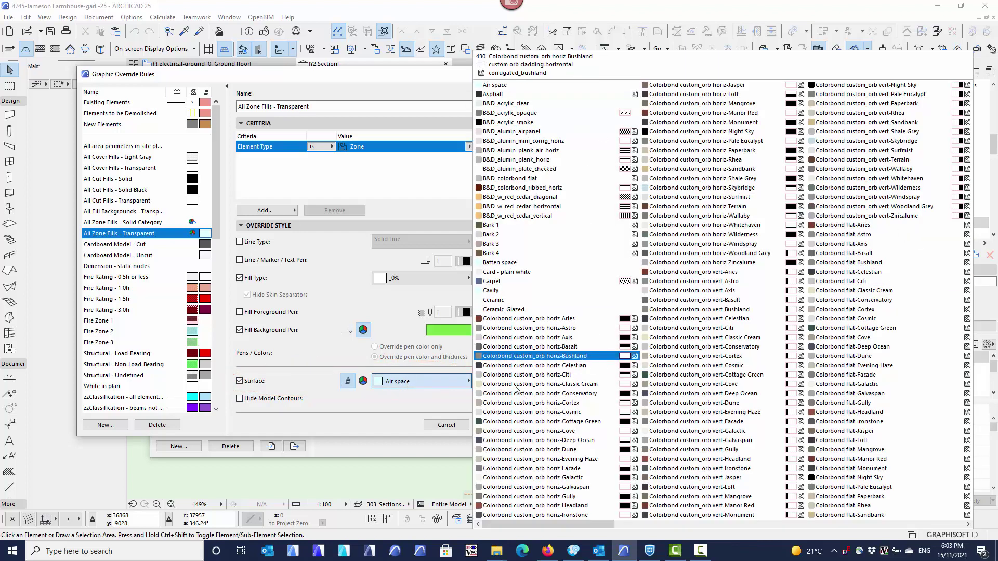
{"action": "left_click", "coordinate": [352, 386]}
{"action": "left_click", "coordinate": [362, 382]}
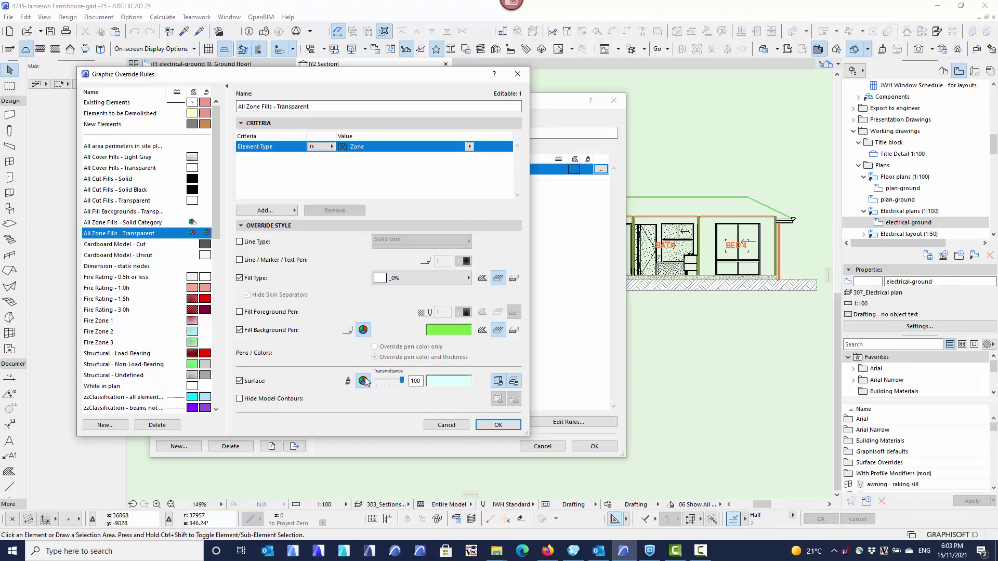
{"action": "left_click", "coordinate": [450, 381]}
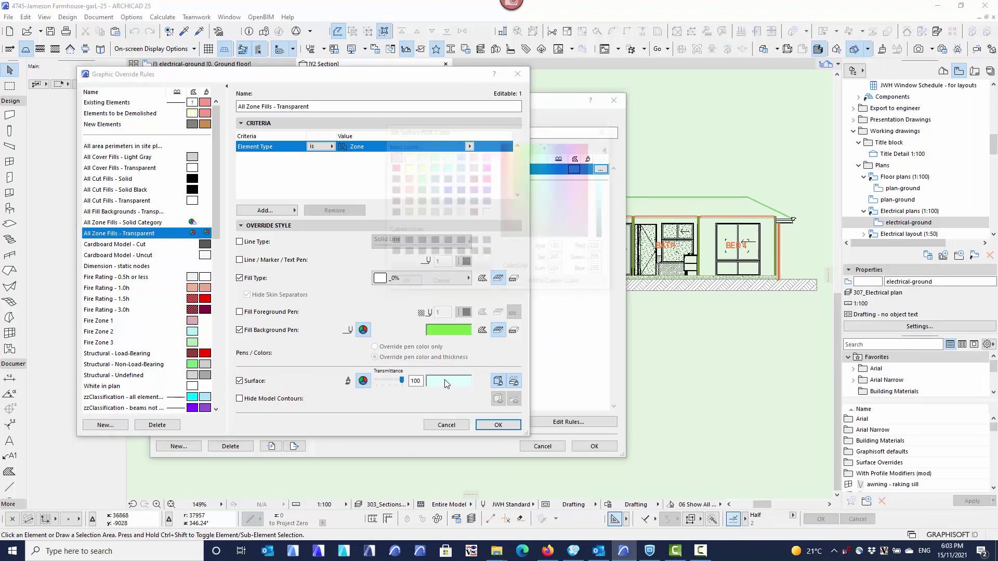
{"action": "left_click_drag", "start_coordinate": [541, 185], "coordinate": [557, 170]}
{"action": "left_click", "coordinate": [611, 178]}
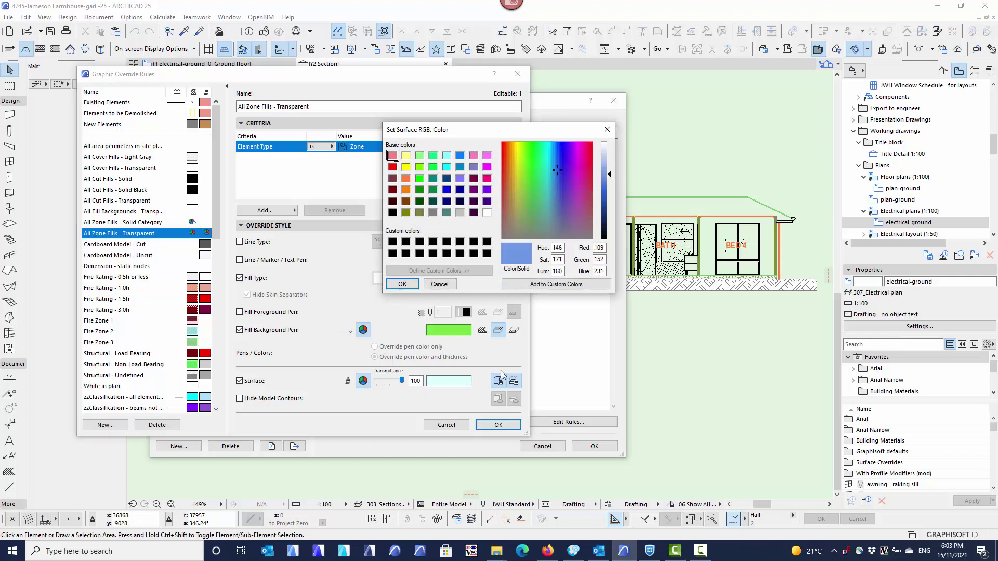
{"action": "left_click", "coordinate": [402, 284]}
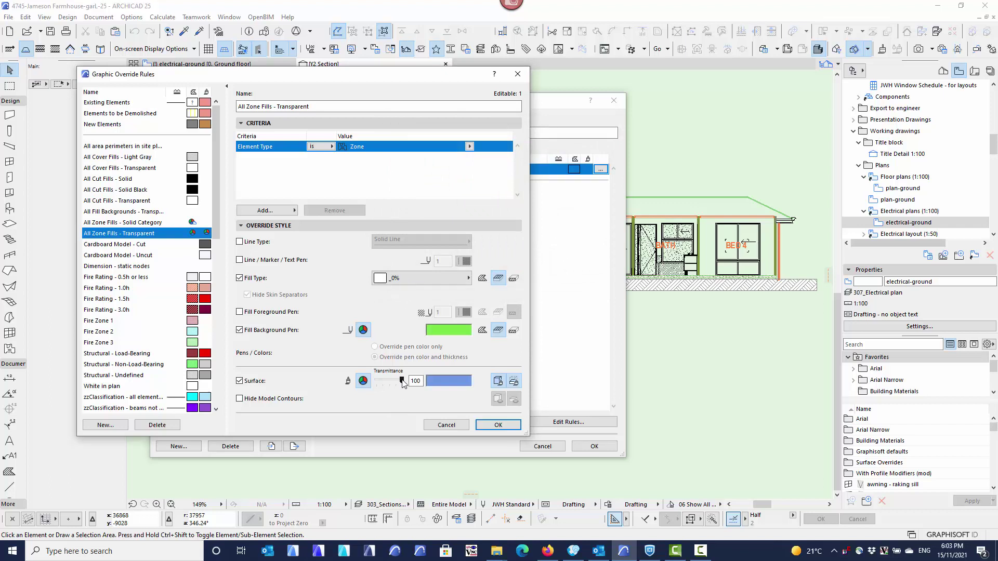
Step: Set the surface override transmittance to 59
{"action": "left_click_drag", "start_coordinate": [395, 382], "coordinate": [371, 385]}
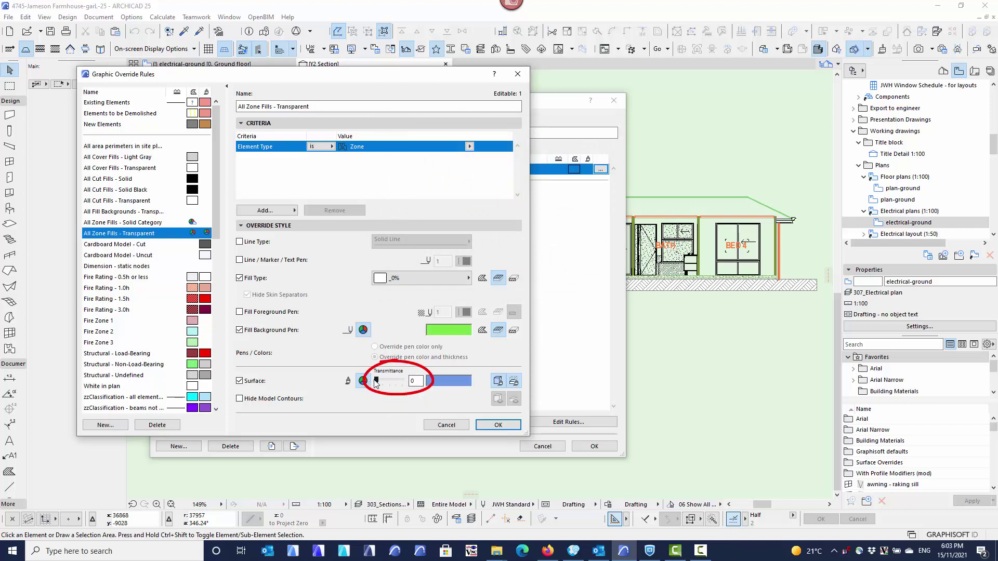
{"action": "left_click_drag", "start_coordinate": [376, 382], "coordinate": [403, 381]}
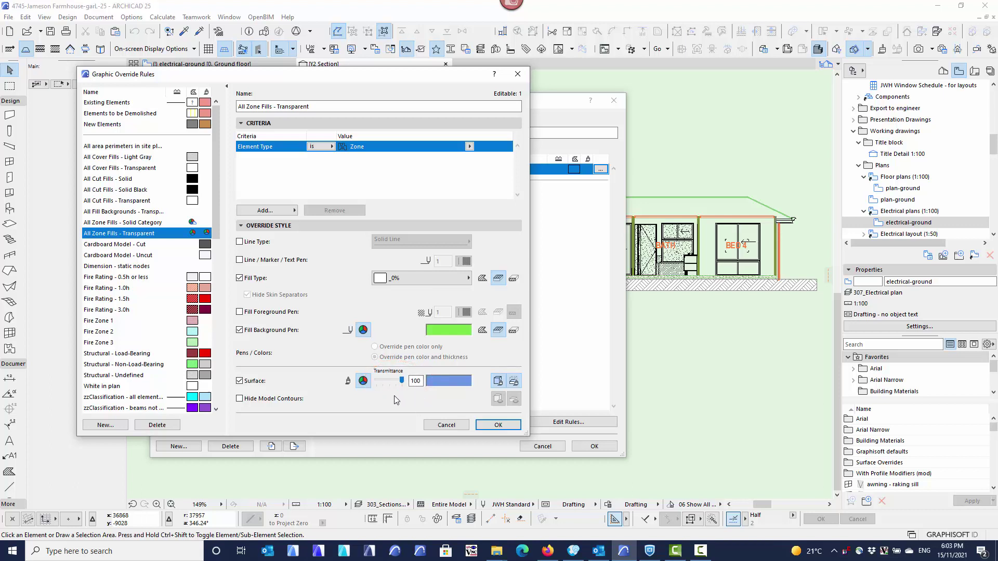
{"action": "left_click_drag", "start_coordinate": [402, 381], "coordinate": [391, 381]}
Step: Cancel the Graphic Override Rules and Combinations dialogs, then return to the electrical-ground floor plan
{"action": "left_click", "coordinate": [447, 426]}
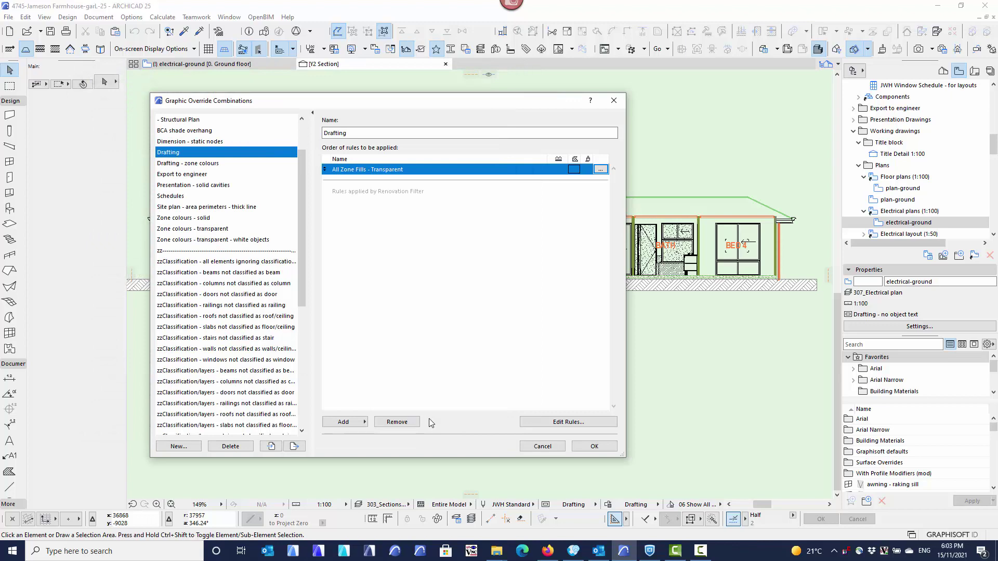
{"action": "left_click", "coordinate": [544, 447]}
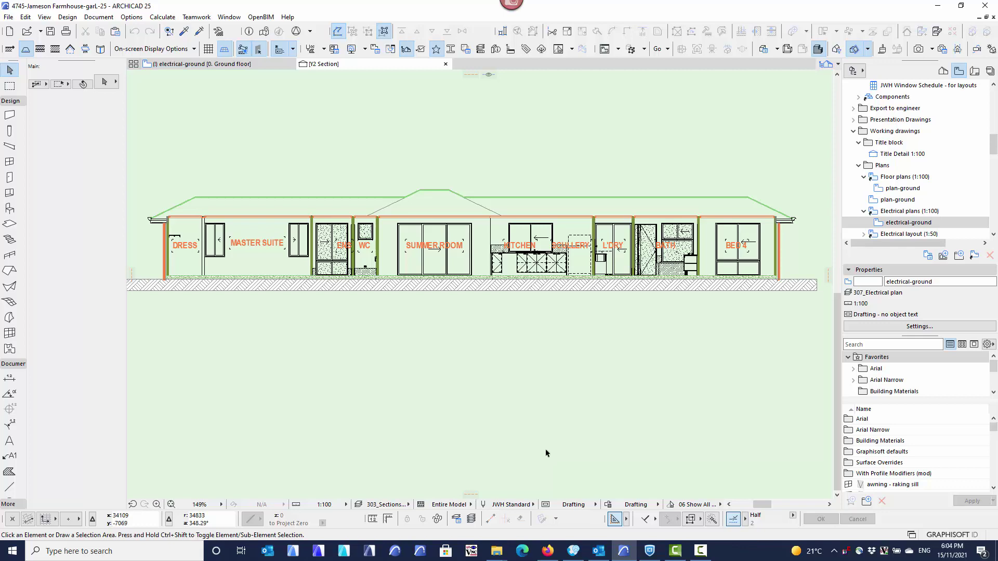
{"action": "left_click", "coordinate": [218, 64]}
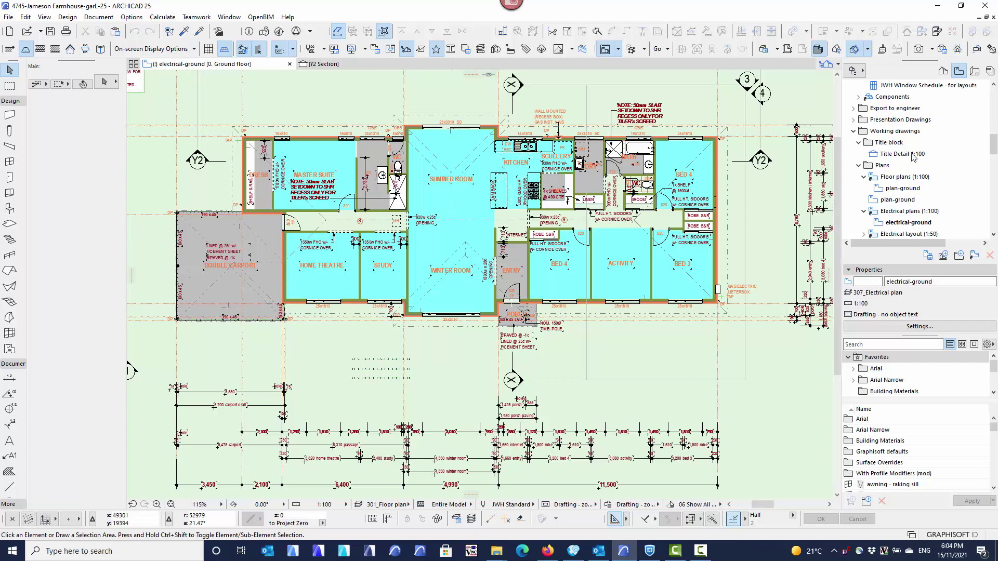
Step: Show JWH Window Schedule - for layouts at 150% zoom, scrolled to columns W02–W05
{"action": "scroll", "coordinate": [920, 125], "scroll_direction": "up", "scroll_amount": 3}
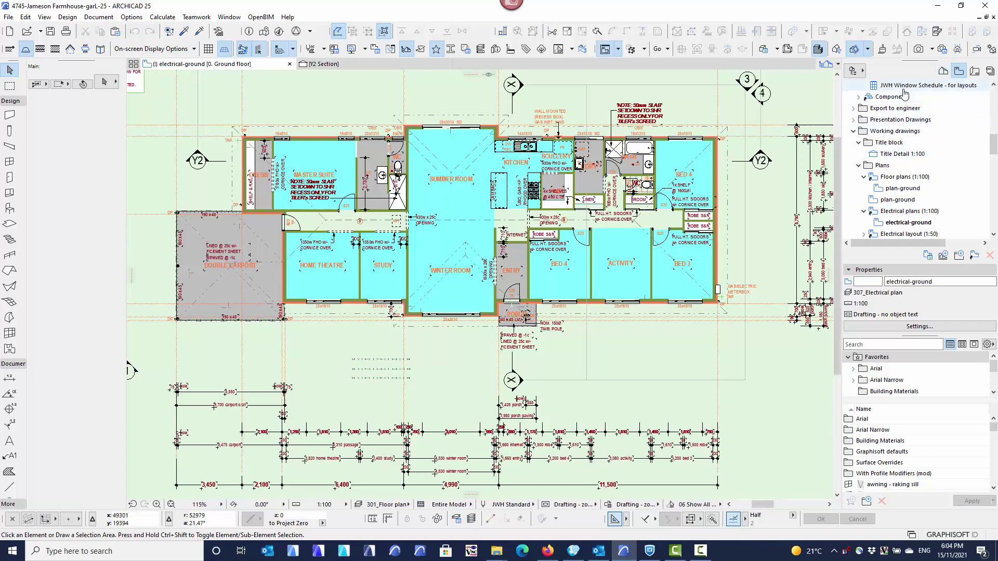
{"action": "left_click", "coordinate": [919, 119]}
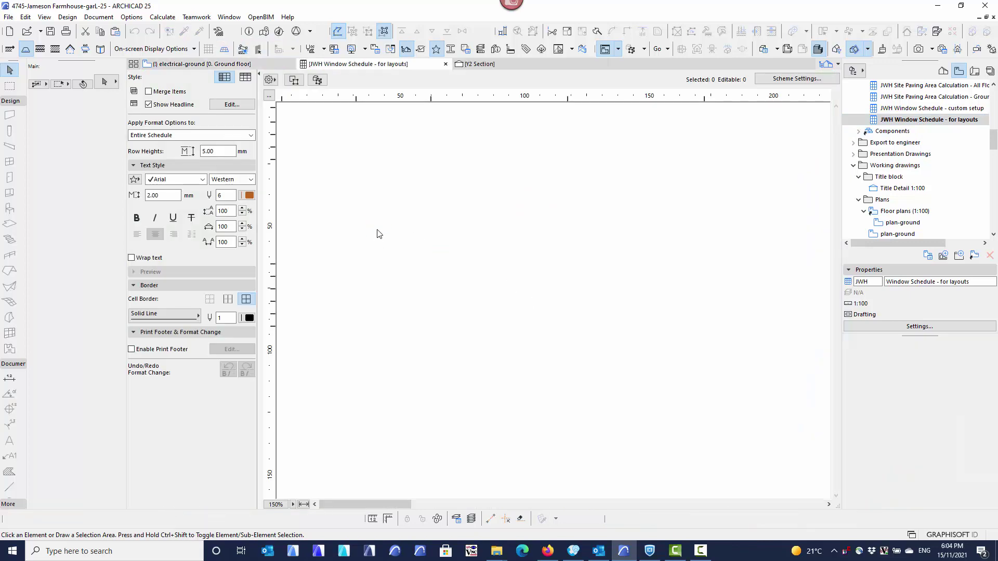
{"action": "left_click", "coordinate": [303, 505]}
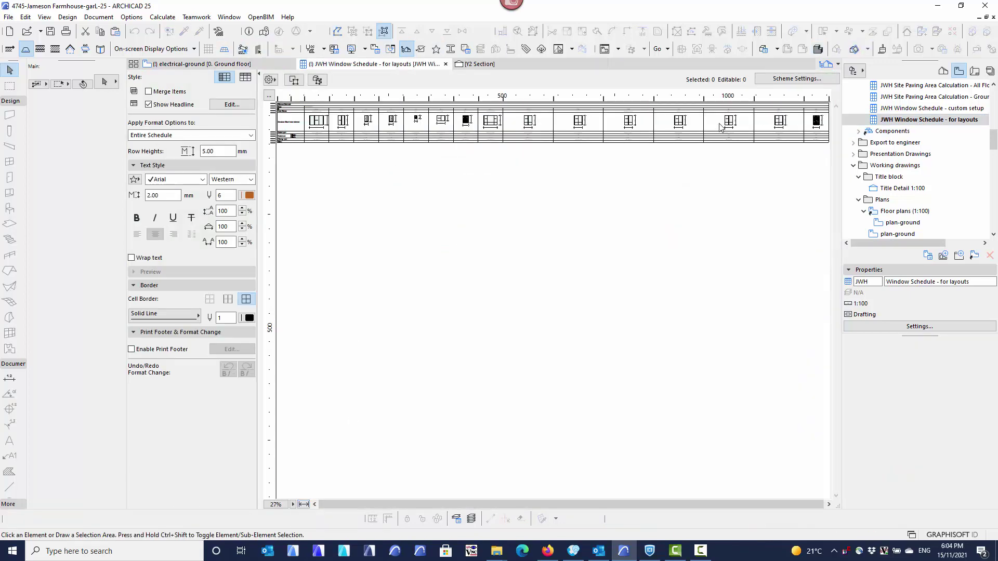
{"action": "left_click", "coordinate": [293, 504]}
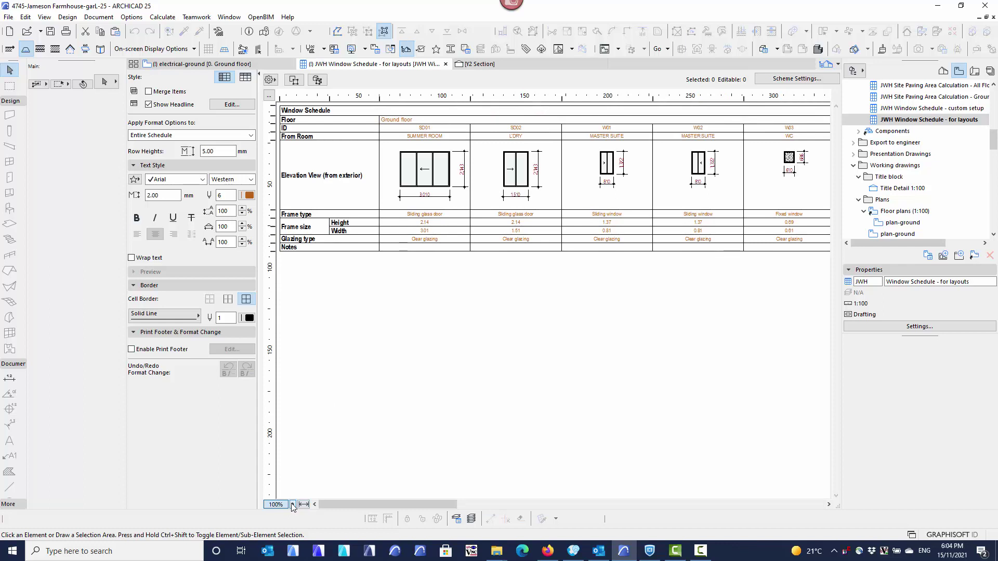
{"action": "left_click", "coordinate": [292, 505]}
{"action": "left_click", "coordinate": [308, 498]}
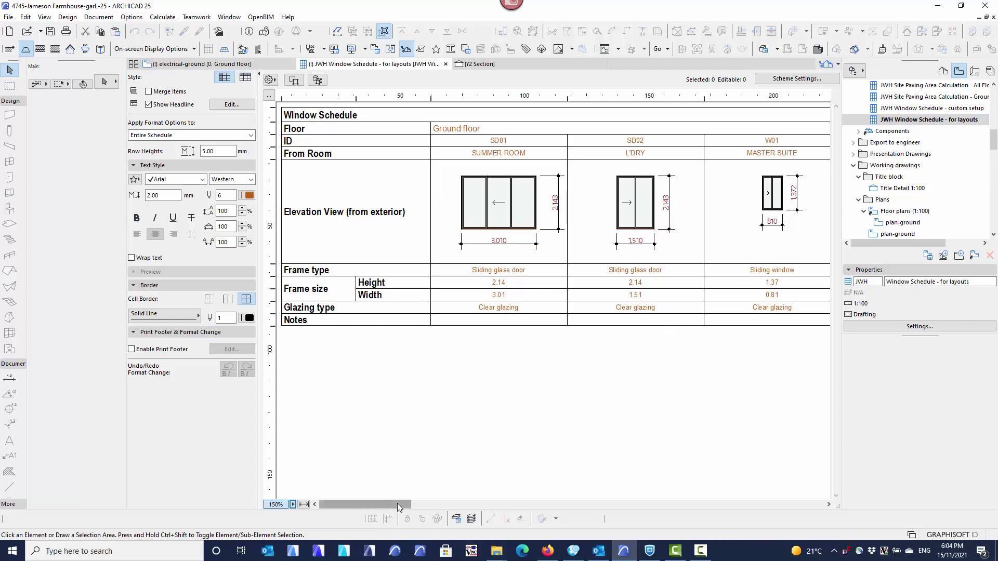
{"action": "left_click", "coordinate": [418, 504]}
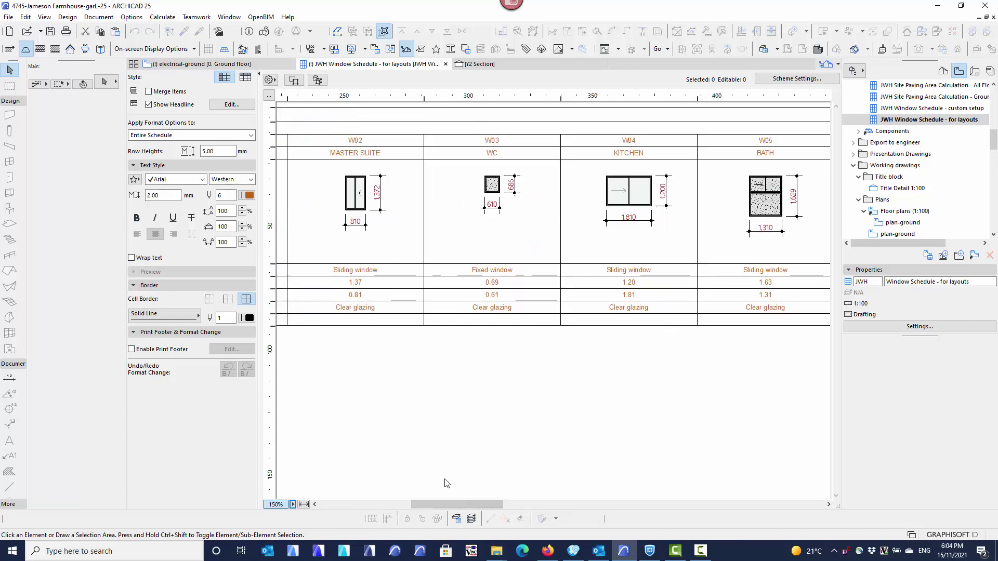
Step: Tick Merge Items in the window schedule's style settings
{"action": "left_click_drag", "start_coordinate": [436, 503], "coordinate": [382, 515]}
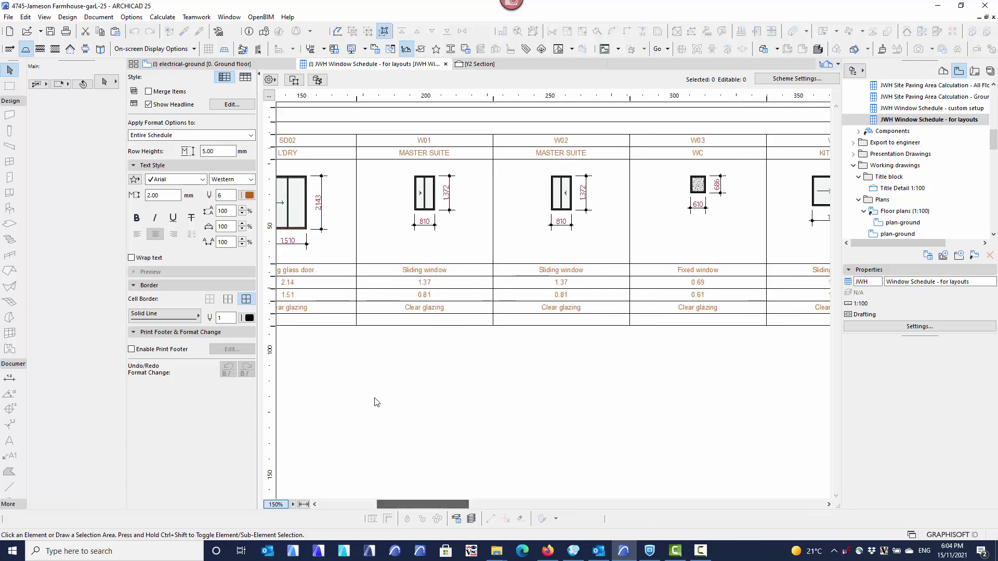
{"action": "left_click_drag", "start_coordinate": [422, 501], "coordinate": [428, 360]}
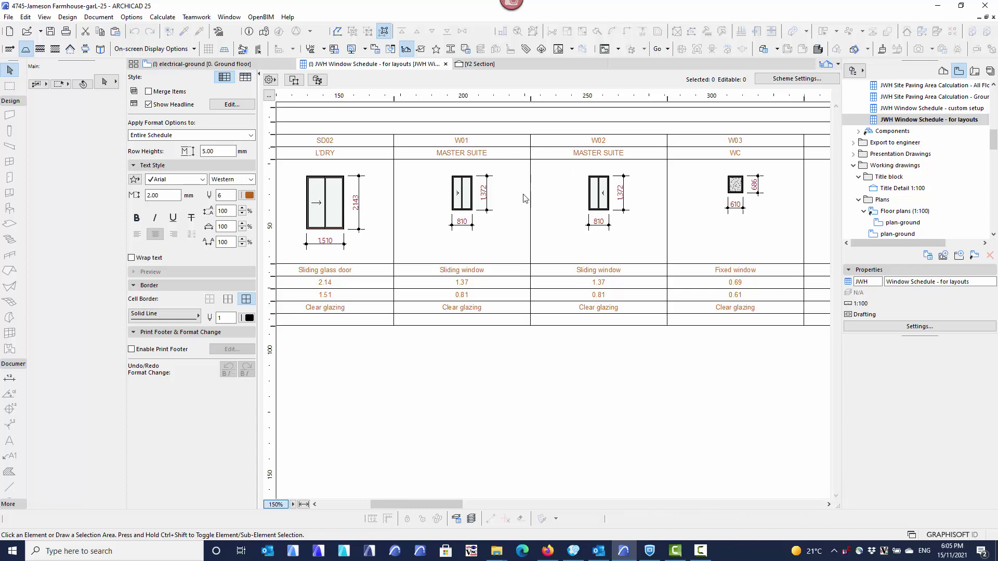
{"action": "left_click", "coordinate": [149, 92]}
{"action": "left_click_drag", "start_coordinate": [457, 503], "coordinate": [389, 510]}
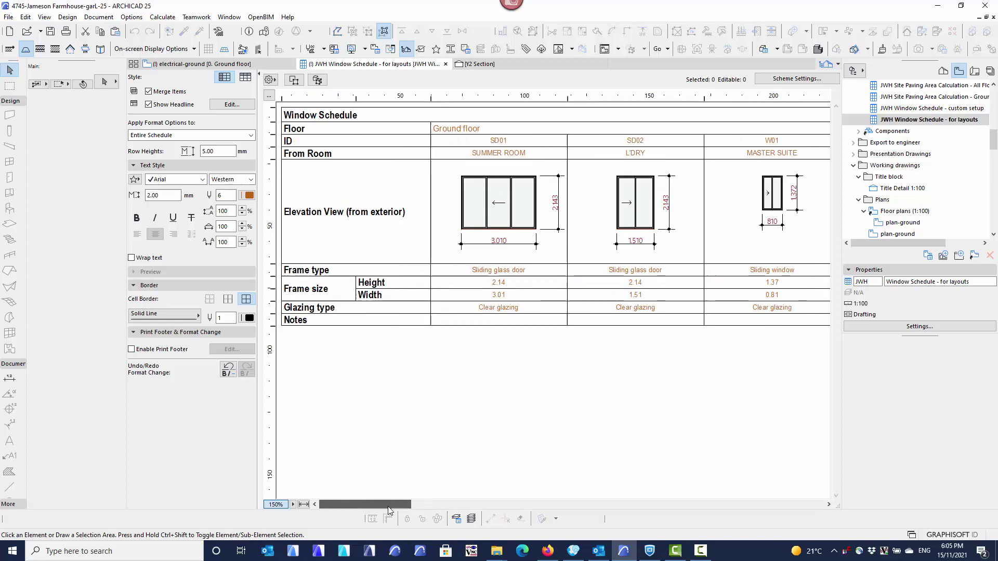
Step: Merge the ID row as a comma-separated list of values with item counts shown
{"action": "double_click", "coordinate": [337, 142]}
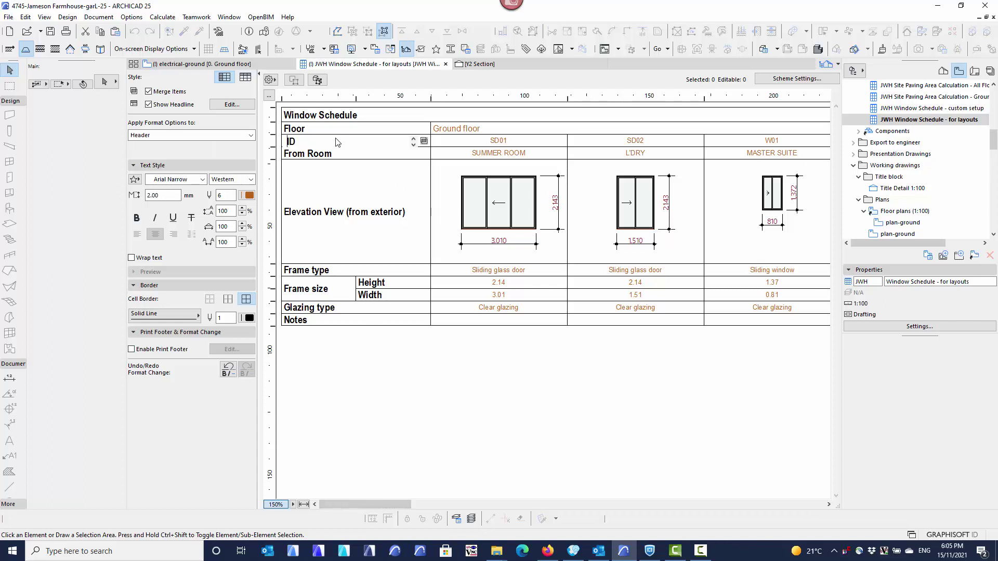
{"action": "left_click", "coordinate": [424, 141]}
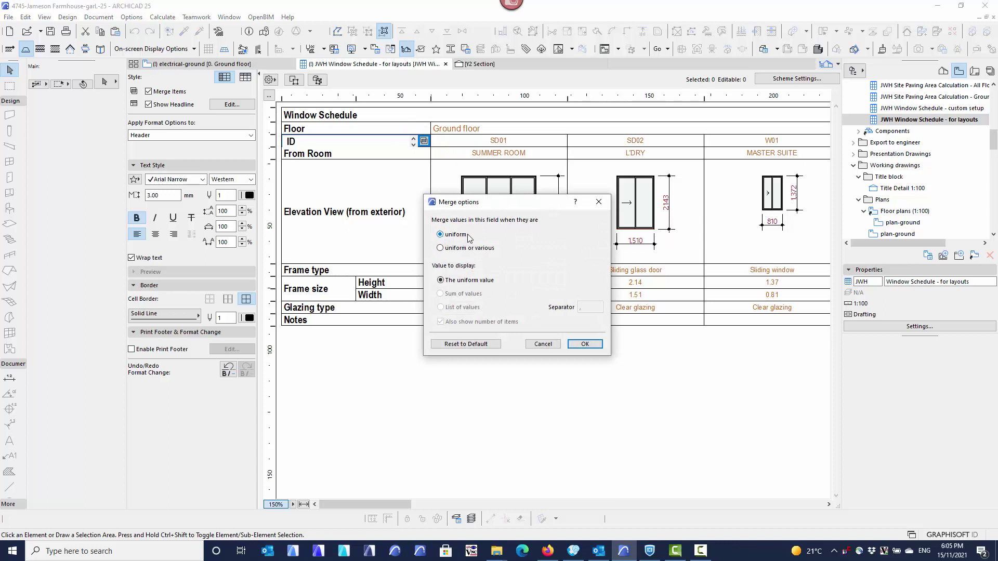
{"action": "left_click", "coordinate": [441, 248]}
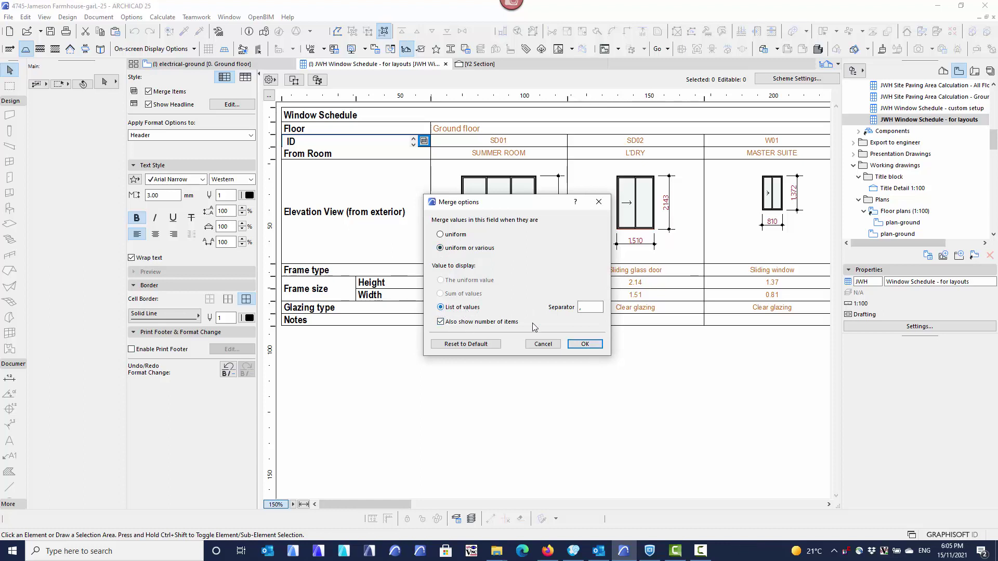
{"action": "left_click", "coordinate": [590, 308]}
{"action": "key", "text": "BackSpace"}
{"action": "type", "text": ","}
{"action": "left_click", "coordinate": [441, 323]}
{"action": "left_click", "coordinate": [442, 322]}
{"action": "left_click", "coordinate": [586, 344]}
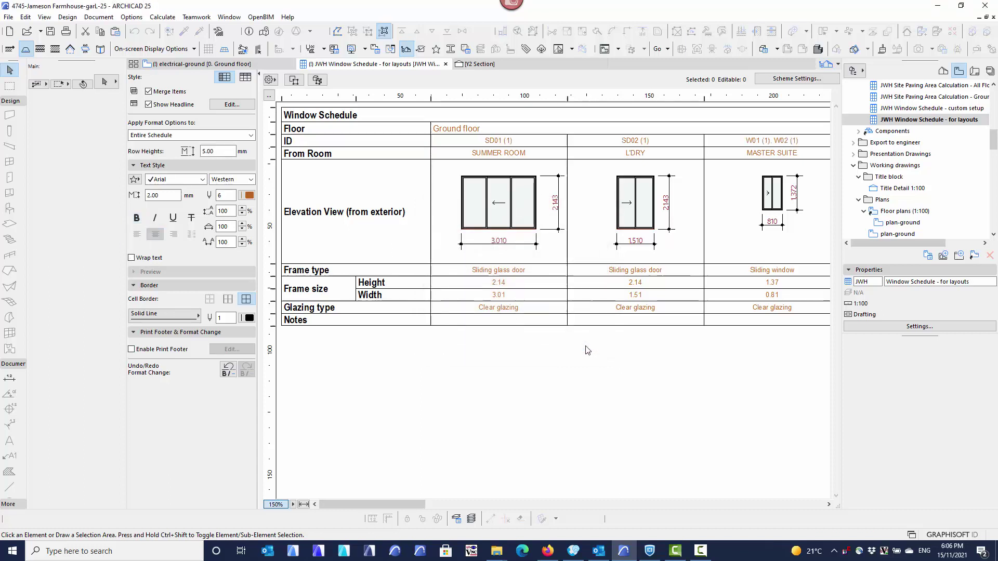
{"action": "left_click_drag", "start_coordinate": [412, 503], "coordinate": [453, 504]}
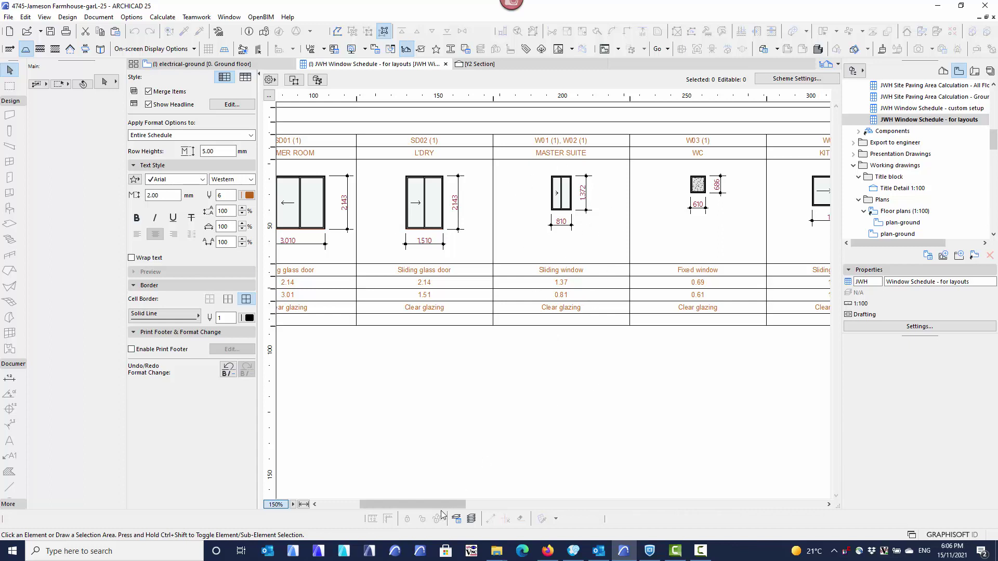
{"action": "left_click_drag", "start_coordinate": [422, 504], "coordinate": [594, 520]}
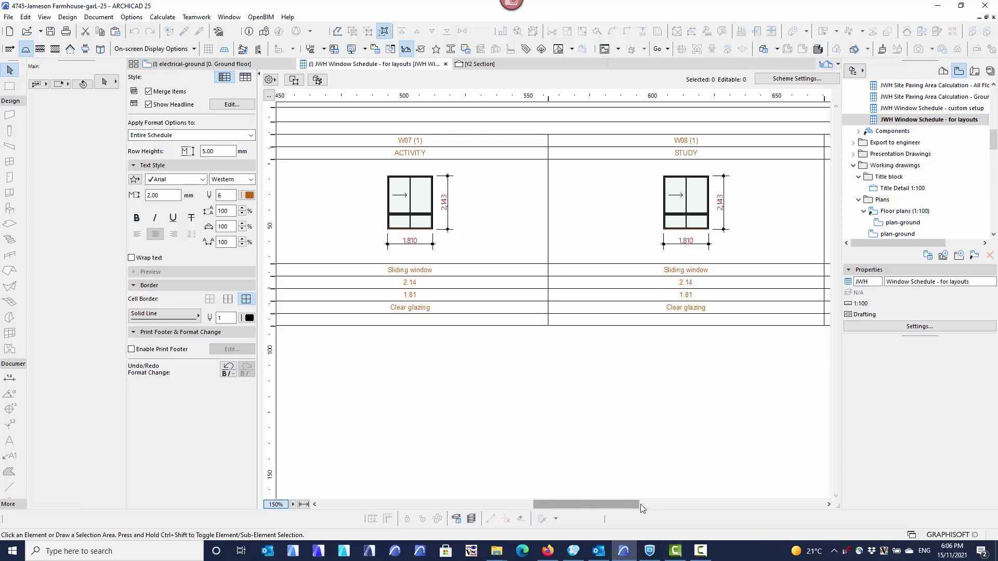
{"action": "left_click_drag", "start_coordinate": [629, 507], "coordinate": [759, 514]}
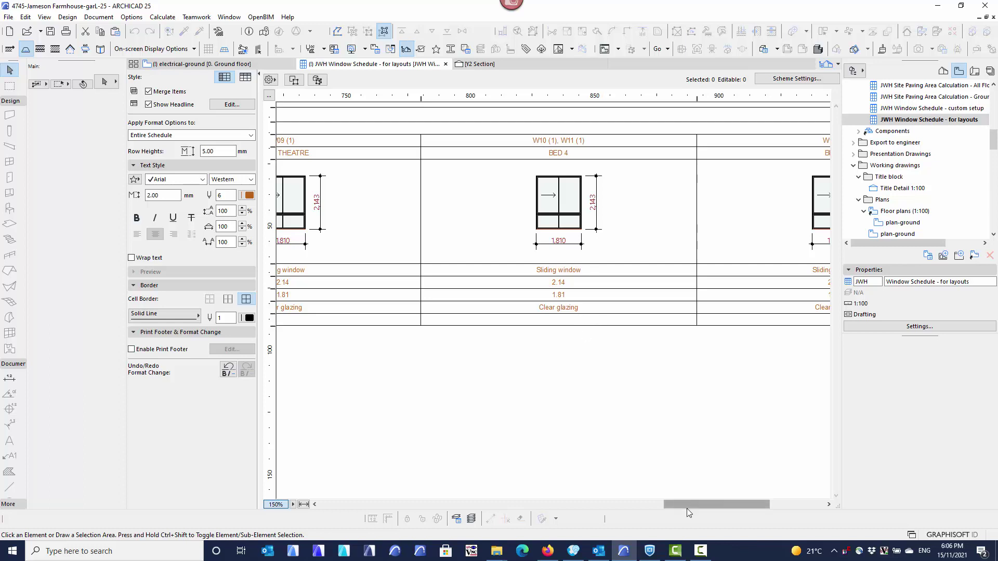
{"action": "scroll", "coordinate": [687, 505], "scroll_direction": "right", "scroll_amount": 3}
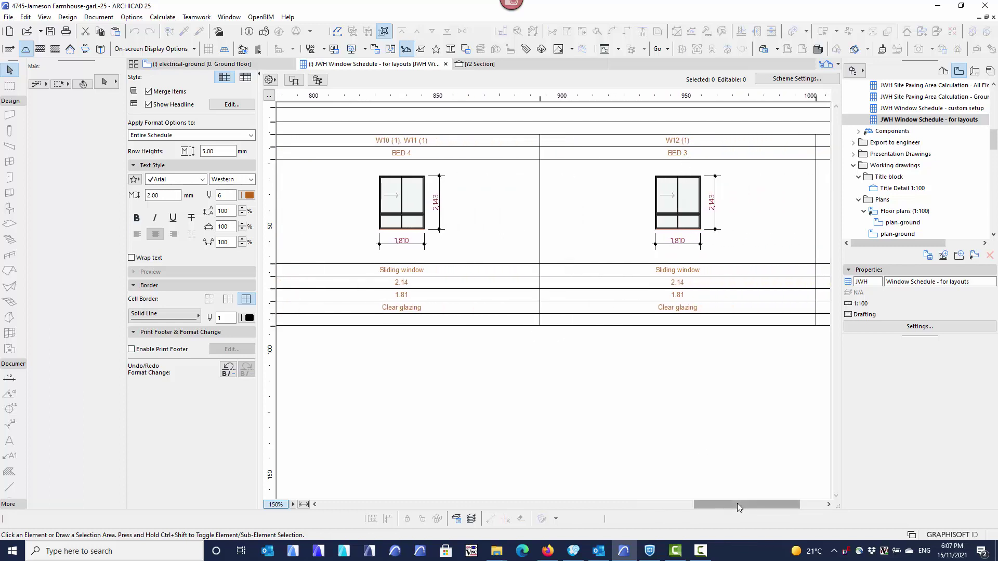
Step: Merge the From Room row as a comma-separated list of room names with counts
{"action": "left_click_drag", "start_coordinate": [737, 503], "coordinate": [363, 507]}
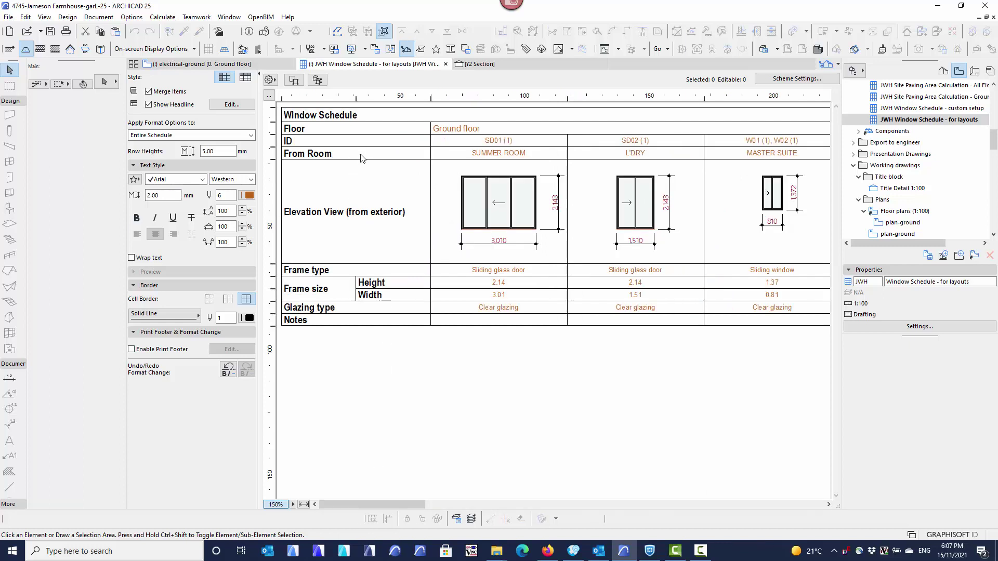
{"action": "left_click", "coordinate": [334, 156]}
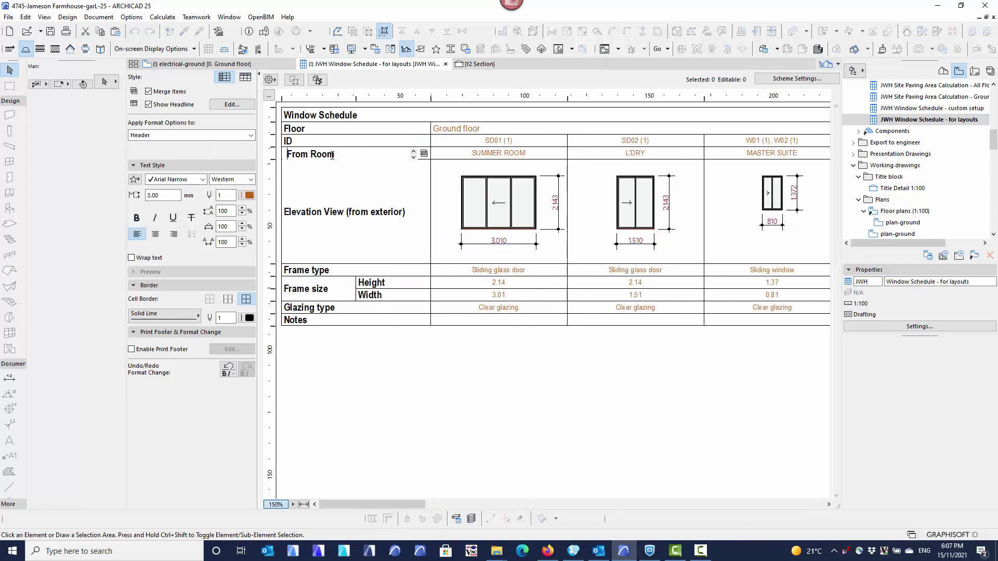
{"action": "left_click", "coordinate": [424, 154]}
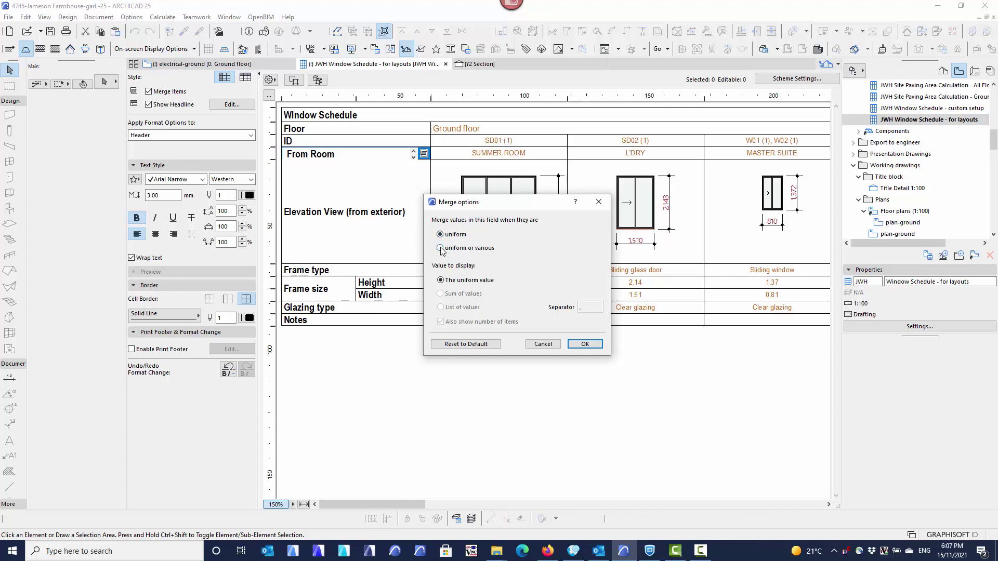
{"action": "left_click", "coordinate": [440, 249]}
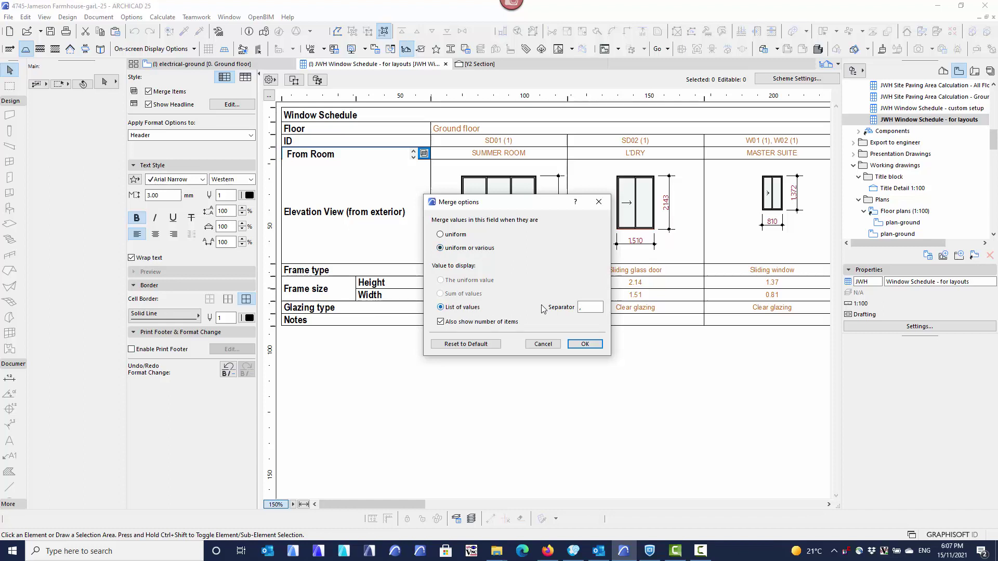
{"action": "left_click", "coordinate": [580, 308]}
{"action": "type", "text": ","}
{"action": "left_click", "coordinate": [585, 345]}
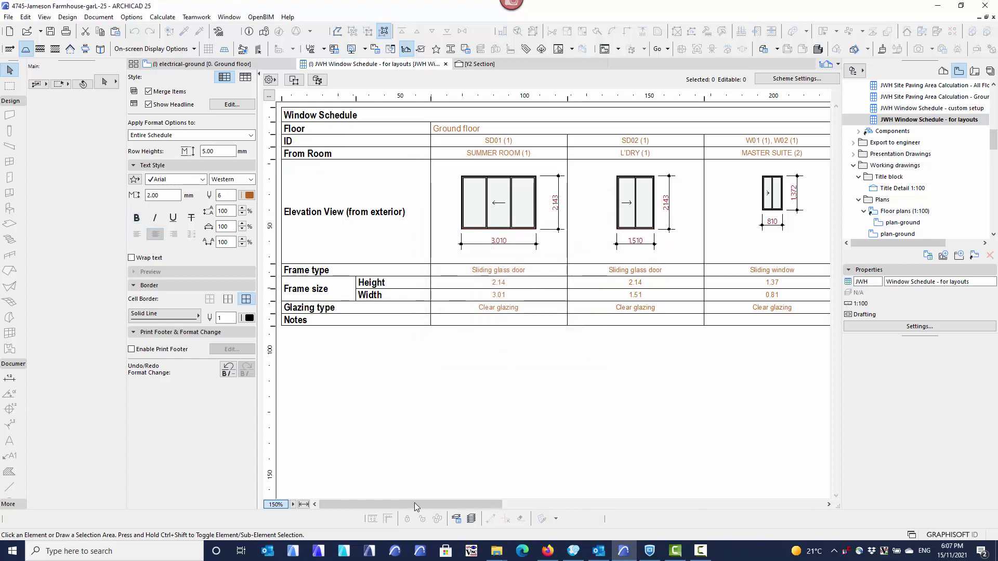
{"action": "left_click_drag", "start_coordinate": [414, 503], "coordinate": [703, 493]}
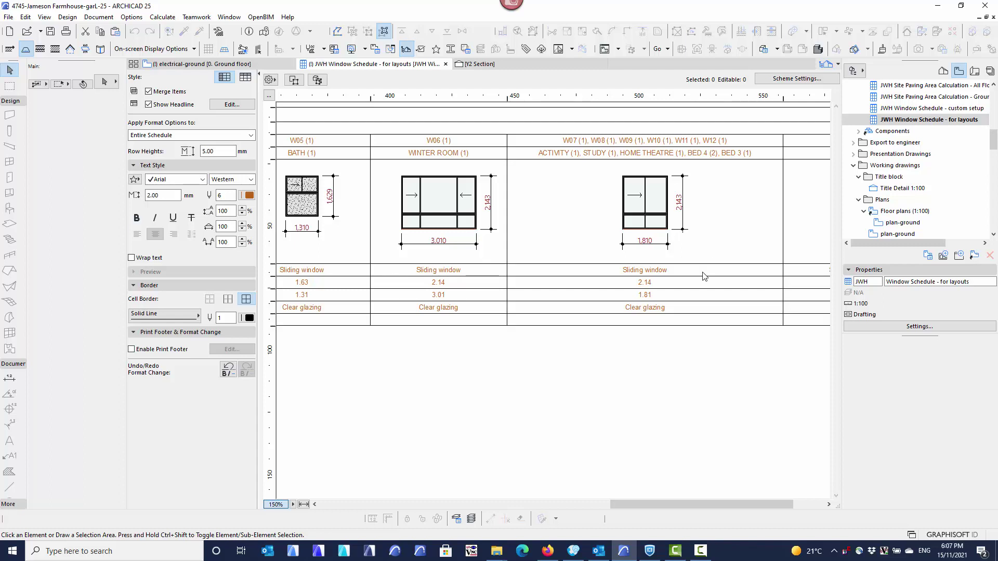
{"action": "left_click", "coordinate": [303, 505]}
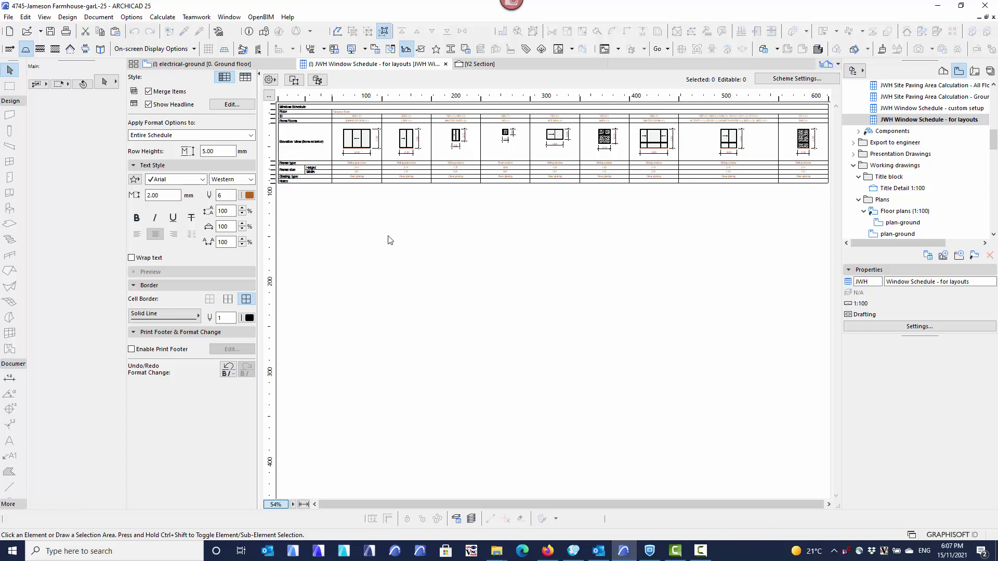
{"action": "scroll", "coordinate": [307, 169], "scroll_direction": "up", "scroll_amount": 4}
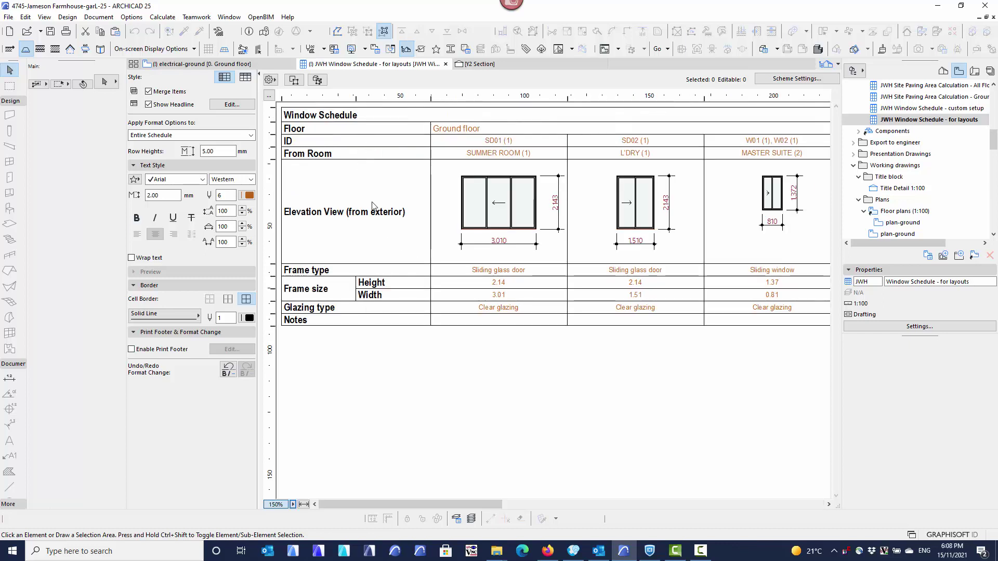
{"action": "left_click", "coordinate": [405, 289]}
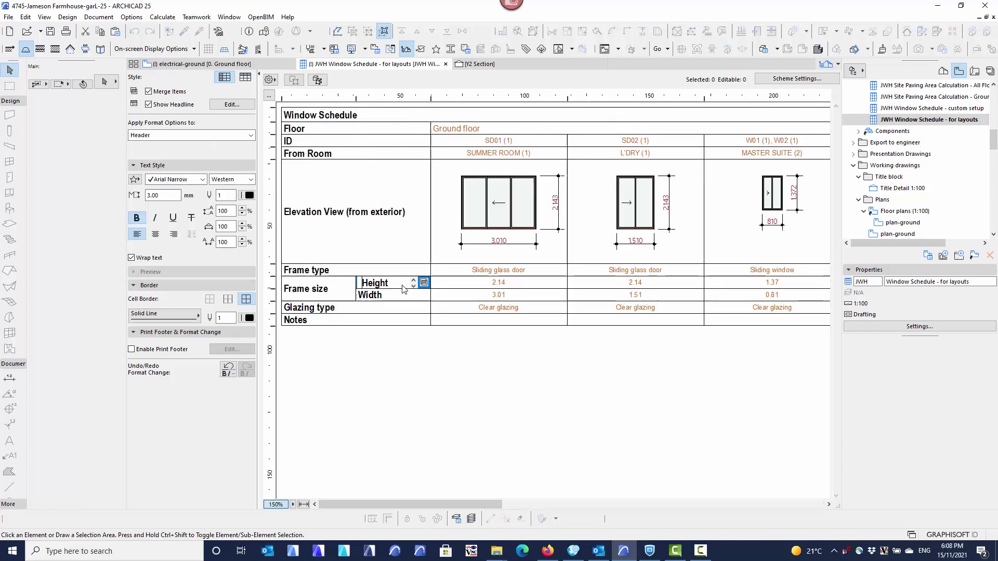
{"action": "left_click", "coordinate": [425, 284]}
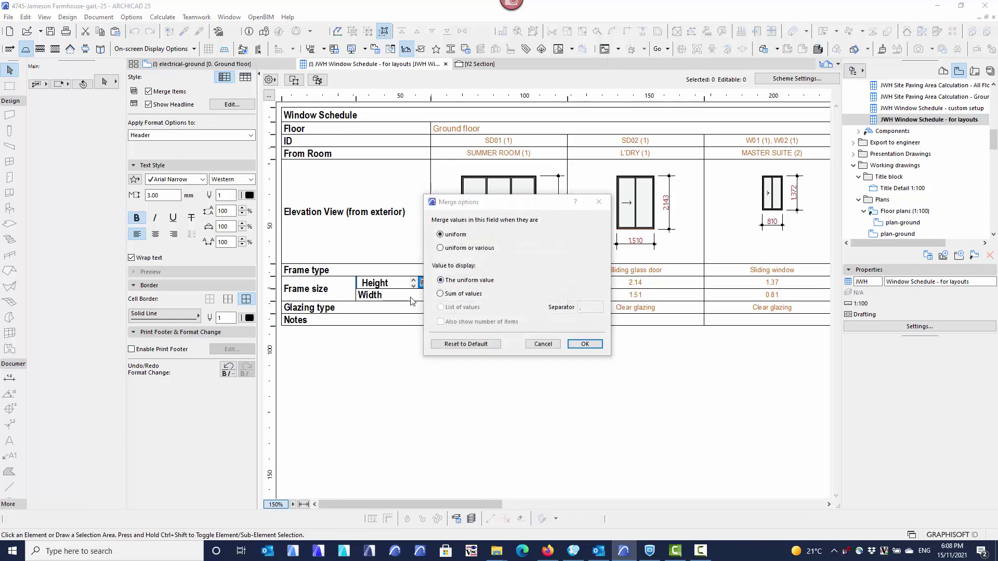
{"action": "key", "text": "Escape"}
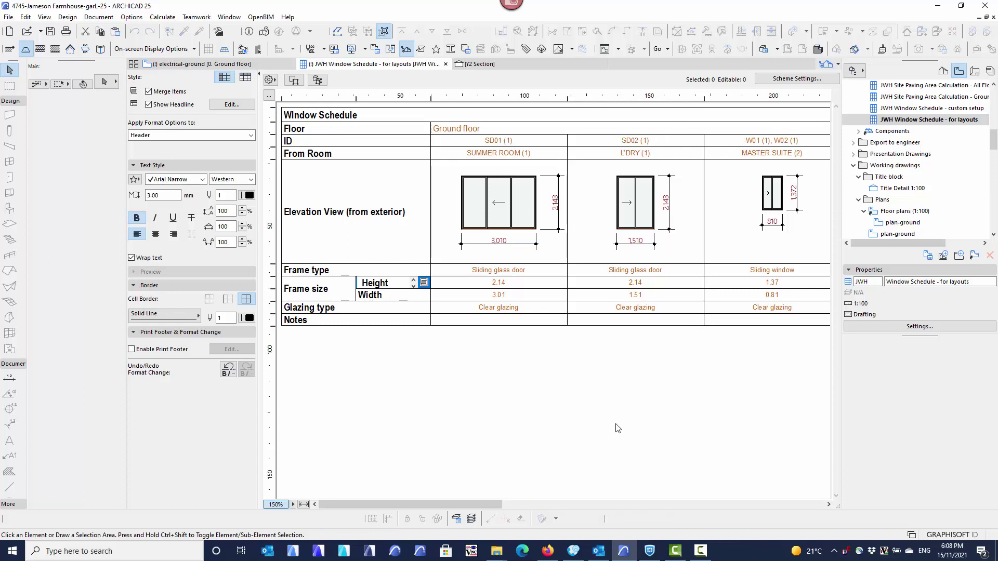
Step: Bring Firefox with the Archicad 25 Update 2 article back to the front
{"action": "left_click", "coordinate": [552, 502]}
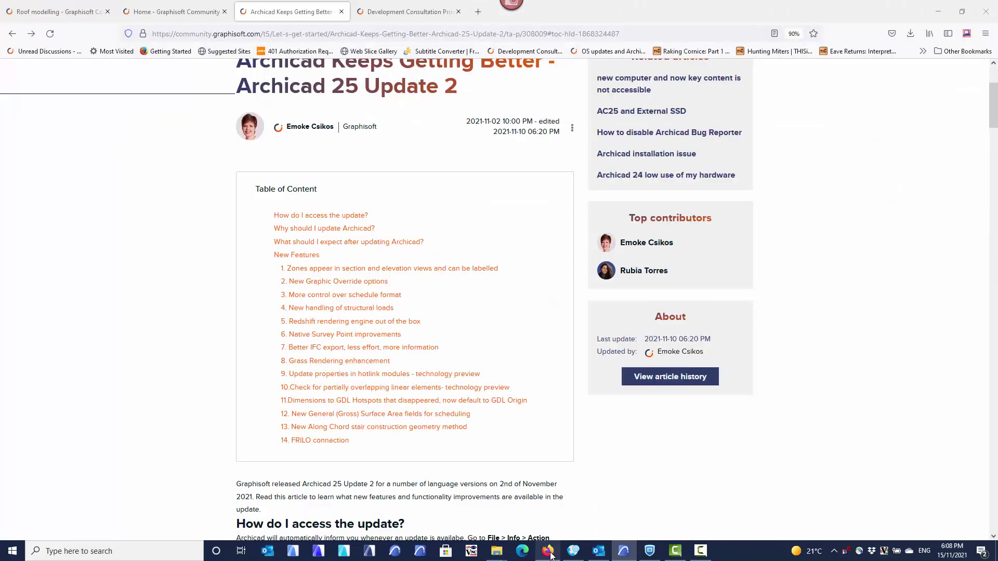